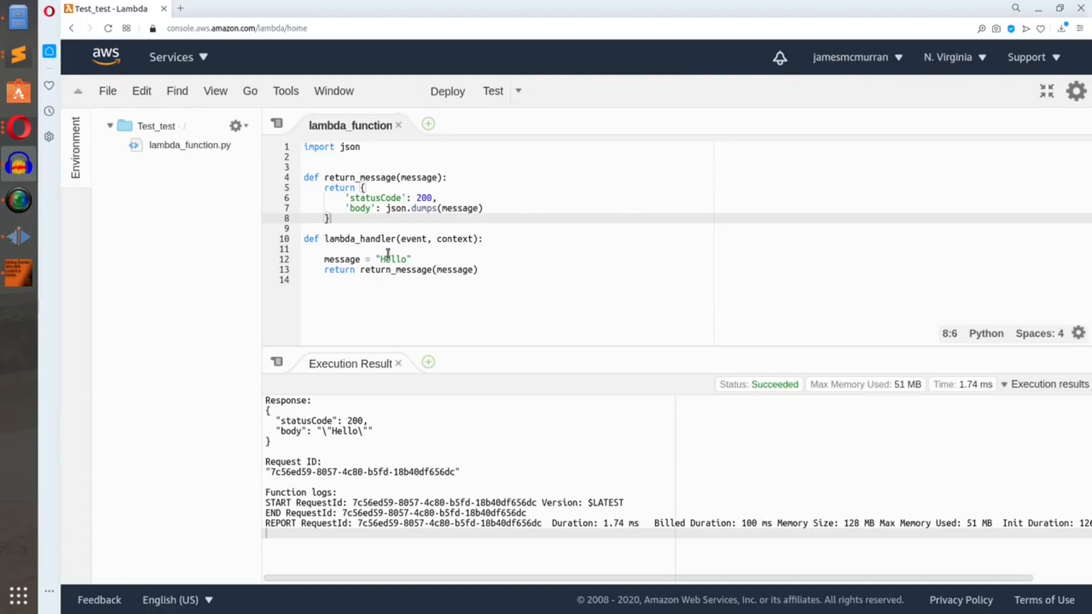
Delete the hard-coded "Hello" string from the message assignment in lambda_handler
{"action": "left_click", "coordinate": [446, 250]}
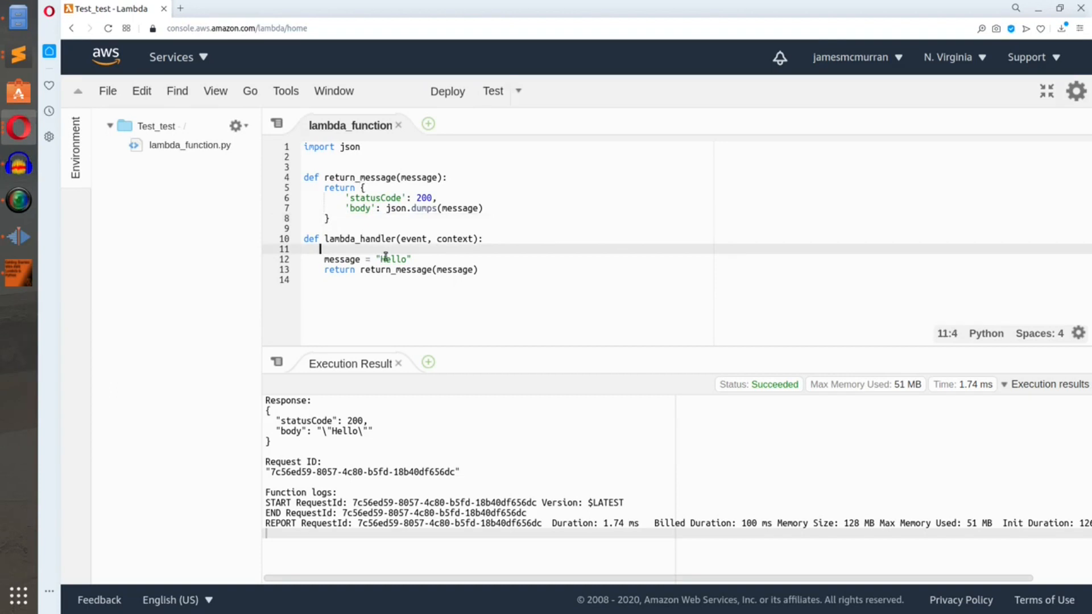
{"action": "left_click_drag", "start_coordinate": [331, 259], "coordinate": [422, 263]}
{"action": "left_click", "coordinate": [413, 260]}
{"action": "left_click", "coordinate": [386, 260]}
{"action": "left_click", "coordinate": [412, 261]}
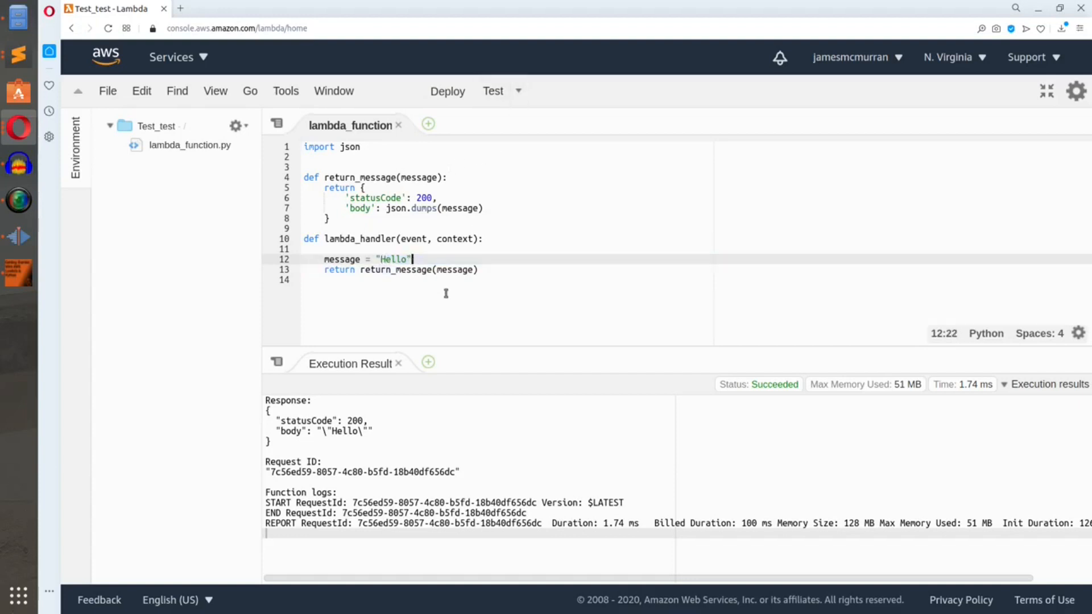
{"action": "key", "text": "shift+Left"}
{"action": "key", "text": "shift+Left"}
{"action": "key", "text": "shift+Left"}
{"action": "key", "text": "shift+Left"}
{"action": "key", "text": "shift+Left"}
{"action": "key", "text": "shift+Left"}
{"action": "key", "text": "shift+Left"}
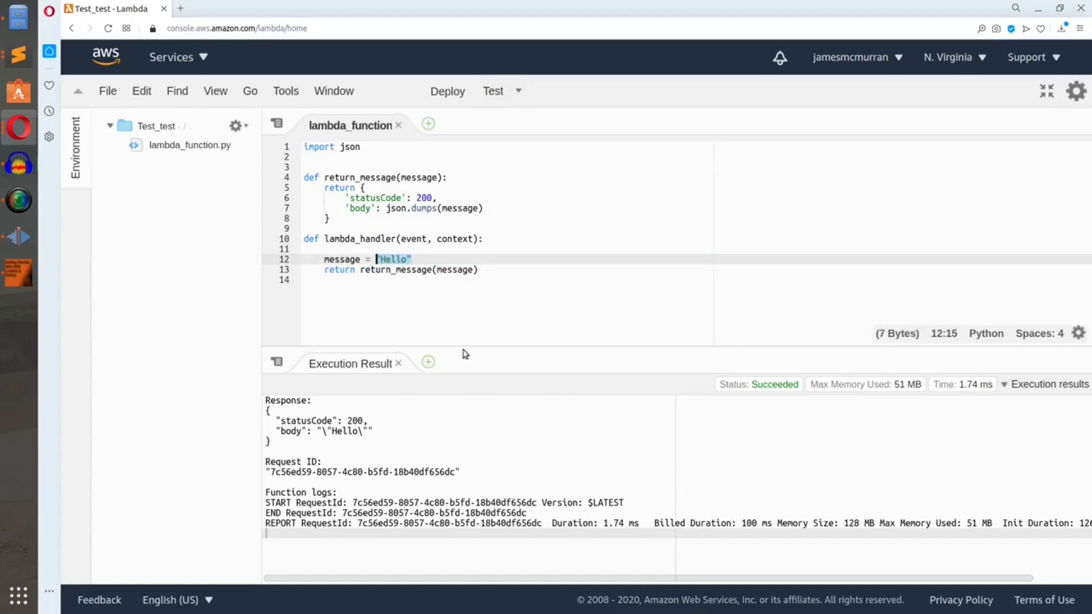
{"action": "key", "text": "BackSpace"}
Assign event['message'] to the message variable in lambda_handler and save the file
{"action": "double_click", "coordinate": [417, 238]}
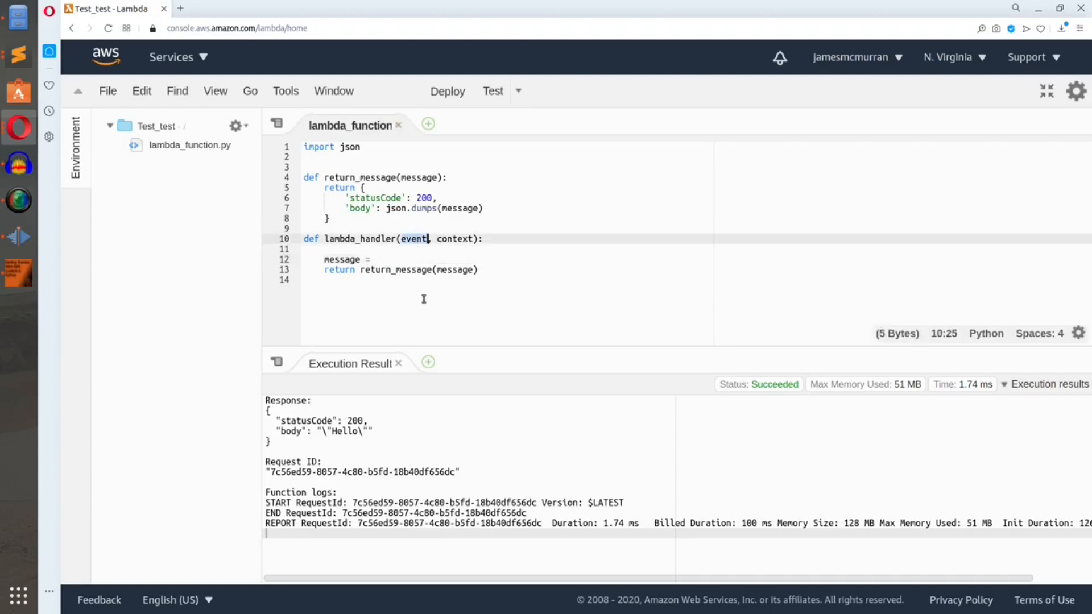
{"action": "left_click", "coordinate": [380, 261]}
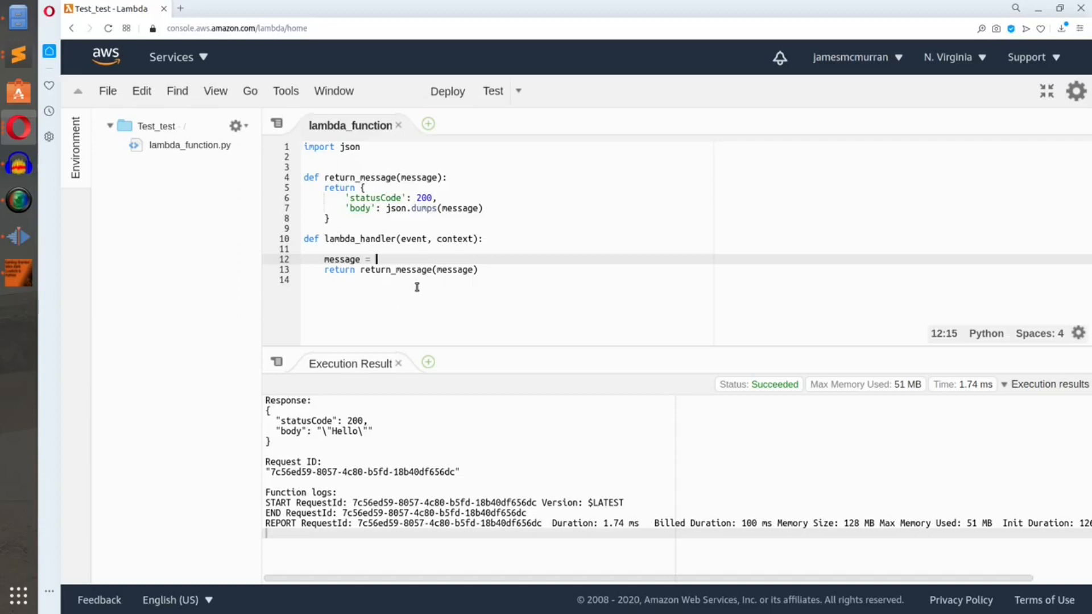
{"action": "type", "text": "event"}
{"action": "type", "text": "{}"}
{"action": "key", "text": "BackSpace"}
{"action": "key", "text": "BackSpace"}
{"action": "type", "text": "[]"}
{"action": "key", "text": "ctrl+s"}
{"action": "type", "text": "'"}
{"action": "key", "text": "ctrl+s"}
{"action": "type", "text": "message']"}
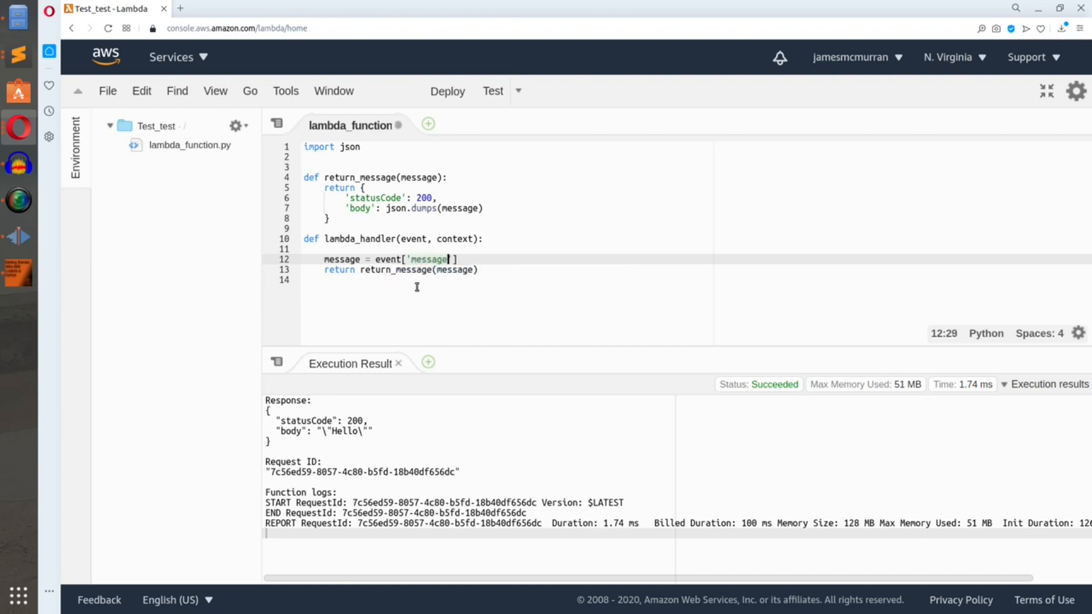
{"action": "key", "text": "Right"}
{"action": "key", "text": "Left"}
Edit the saved test event so its first entry has key "message" and value "Hello there how are you", and save it
{"action": "double_click", "coordinate": [438, 260]}
{"action": "key", "text": "ctrl+c"}
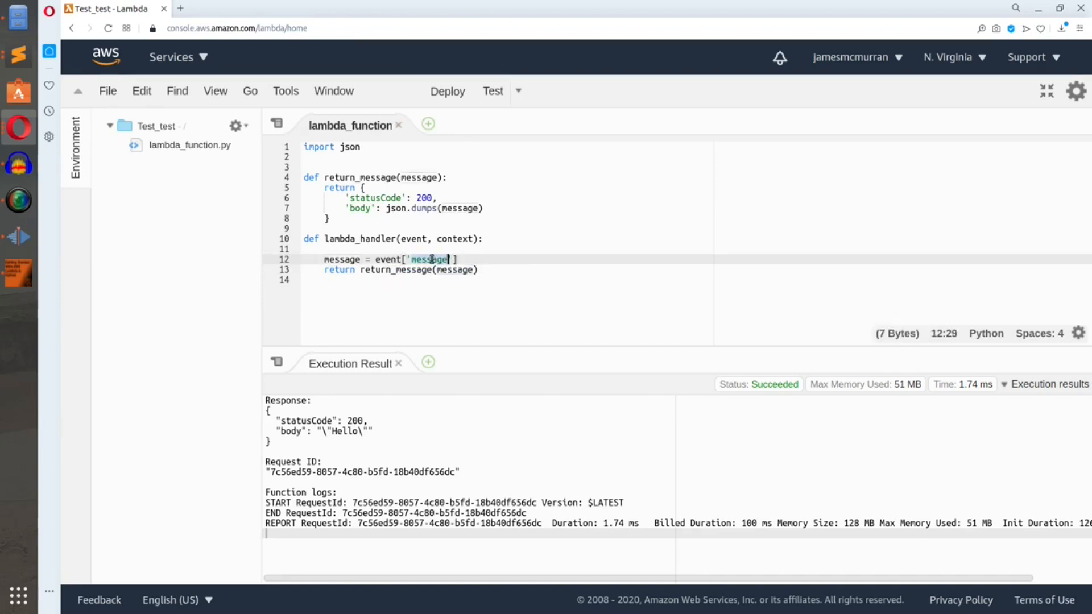
{"action": "left_click", "coordinate": [517, 91]}
{"action": "left_click", "coordinate": [525, 118]}
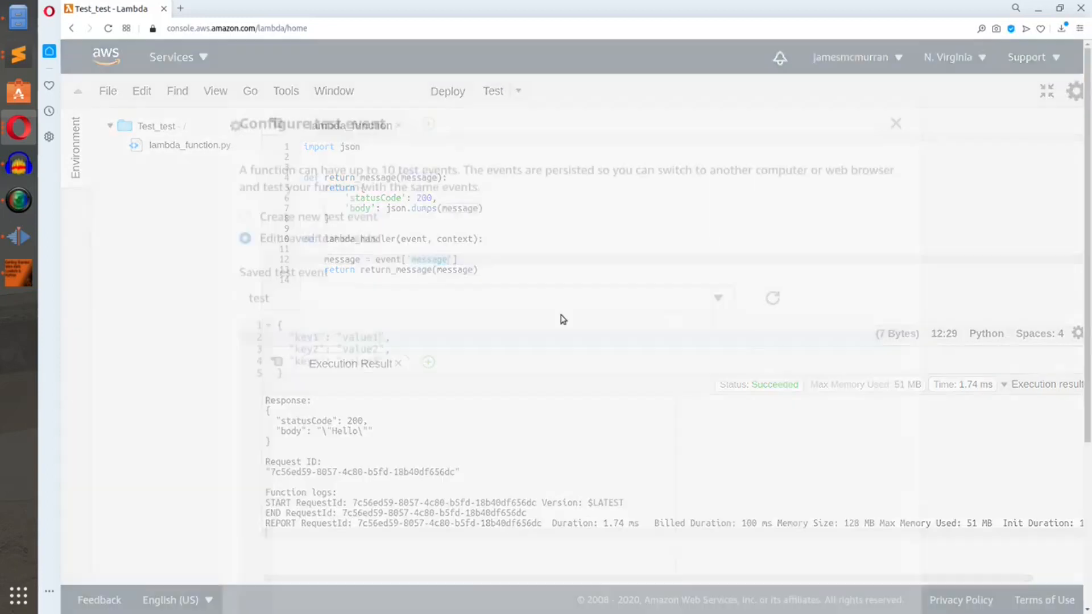
{"action": "double_click", "coordinate": [307, 330]}
{"action": "key", "text": "ctrl+v"}
{"action": "double_click", "coordinate": [367, 331]}
{"action": "type", "text": "Hello there"}
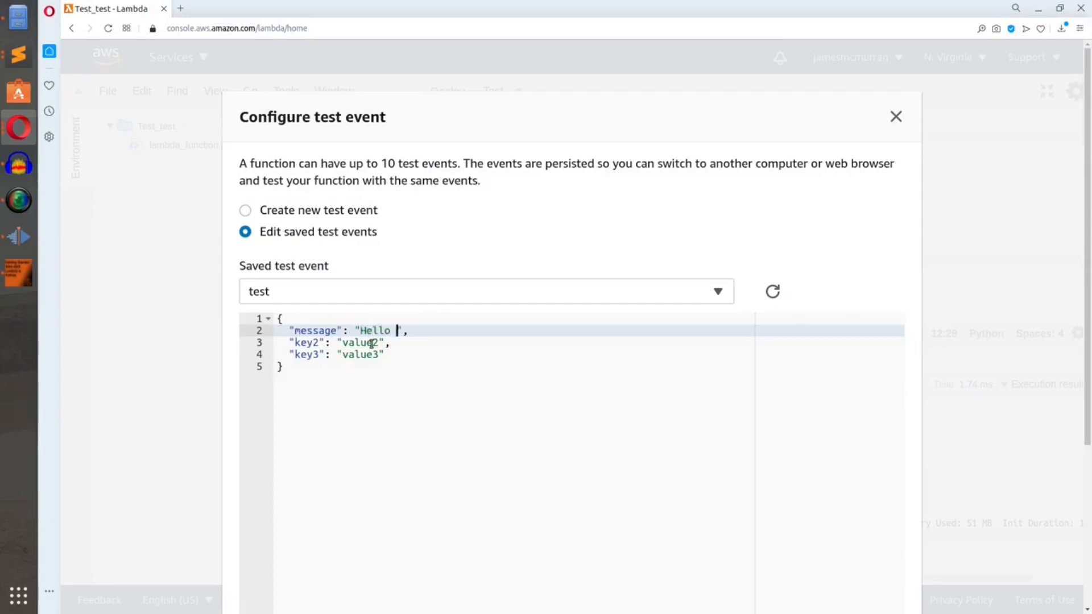
{"action": "type", "text": " how w"}
{"action": "type", "text": "re you"}
{"action": "scroll", "coordinate": [711, 150], "scroll_direction": "down", "scroll_amount": 4}
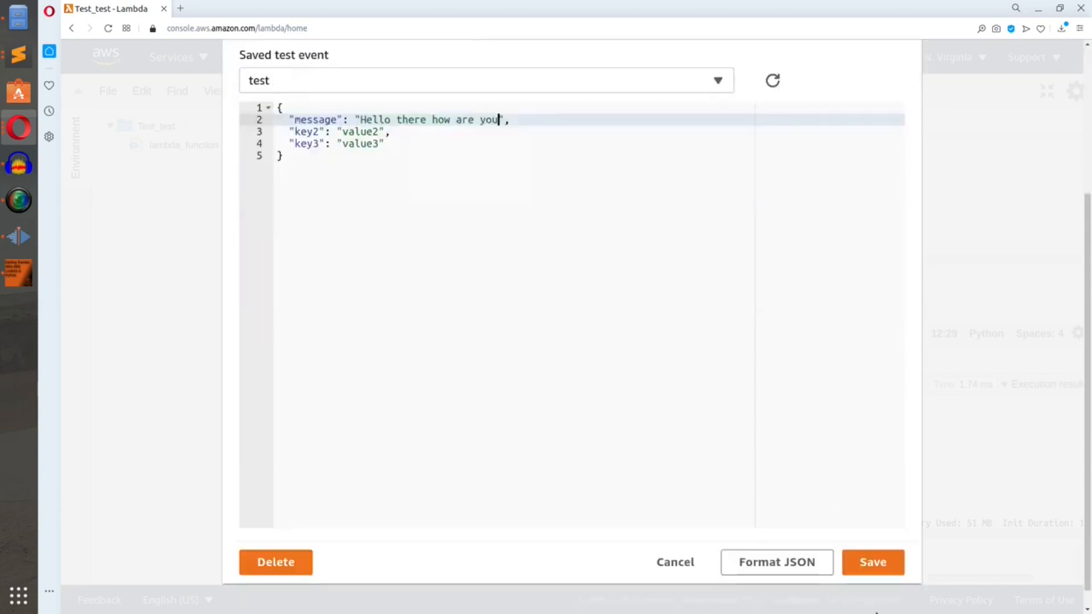
{"action": "left_click", "coordinate": [877, 564]}
Run the test event and check the body text in the response
{"action": "left_click", "coordinate": [492, 94]}
{"action": "left_click", "coordinate": [326, 431]}
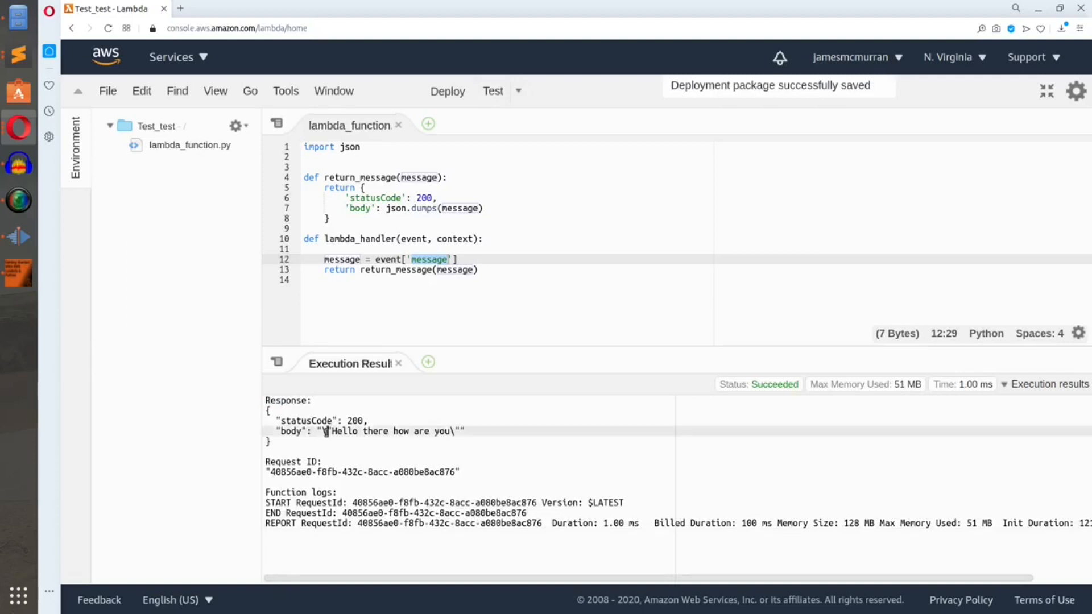
{"action": "left_click_drag", "start_coordinate": [326, 431], "coordinate": [549, 434]}
{"action": "left_click", "coordinate": [548, 432]}
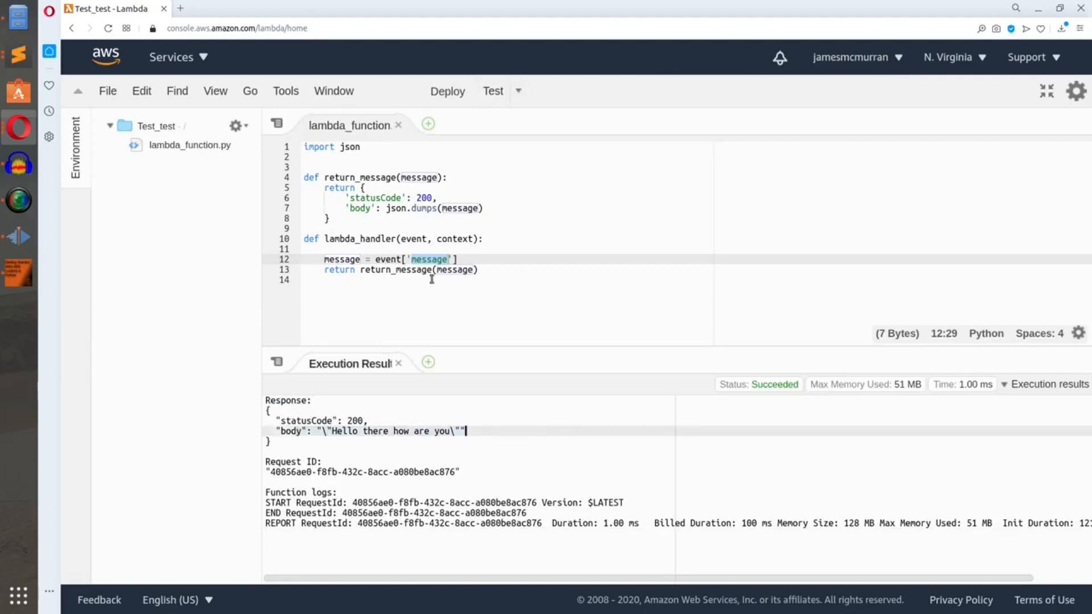
Insert ['queryStringParameters'] between event and ['message'] in the message assignment and save the file
{"action": "left_click", "coordinate": [468, 251]}
{"action": "left_click", "coordinate": [468, 262]}
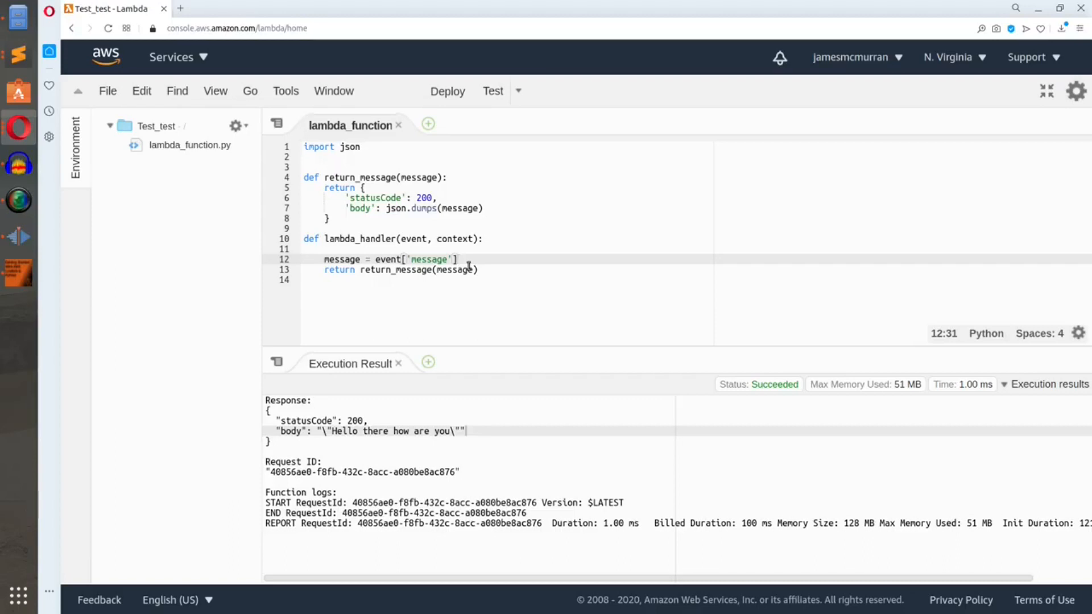
{"action": "key", "text": "Left"}
{"action": "key", "text": "Left"}
{"action": "key", "text": "Left"}
{"action": "key", "text": "Left"}
{"action": "key", "text": "Left"}
{"action": "key", "text": "Left"}
{"action": "key", "text": "Left"}
{"action": "key", "text": "Left"}
{"action": "key", "text": "Left"}
{"action": "key", "text": "Left"}
{"action": "key", "text": "Left"}
{"action": "key", "text": "Left"}
{"action": "key", "text": "Right"}
{"action": "type", "text": "["}
{"action": "key", "text": "ctrl+s"}
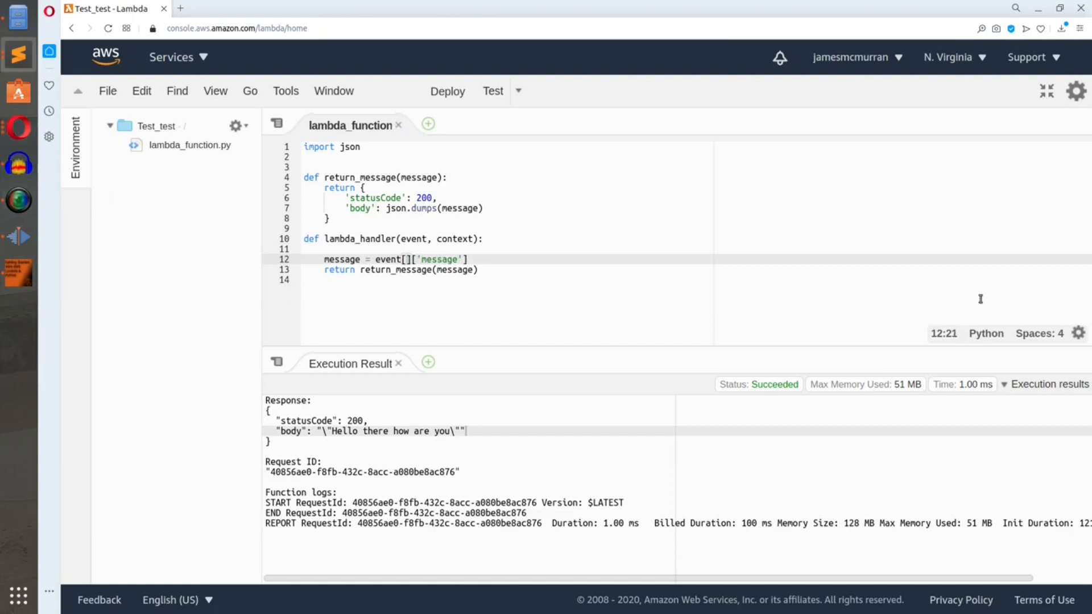
{"action": "type", "text": "'queryStringParameters'"}
{"action": "key", "text": "End"}
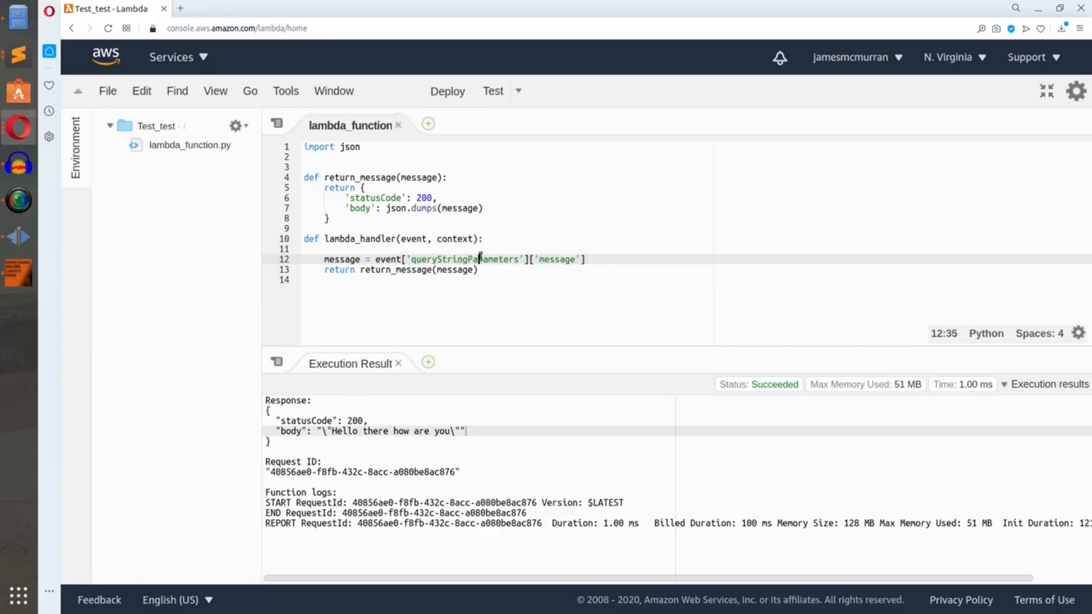
Copy the queryStringParameters key name from the code and run the test event
{"action": "double_click", "coordinate": [483, 261]}
{"action": "key", "text": "ctrl+c"}
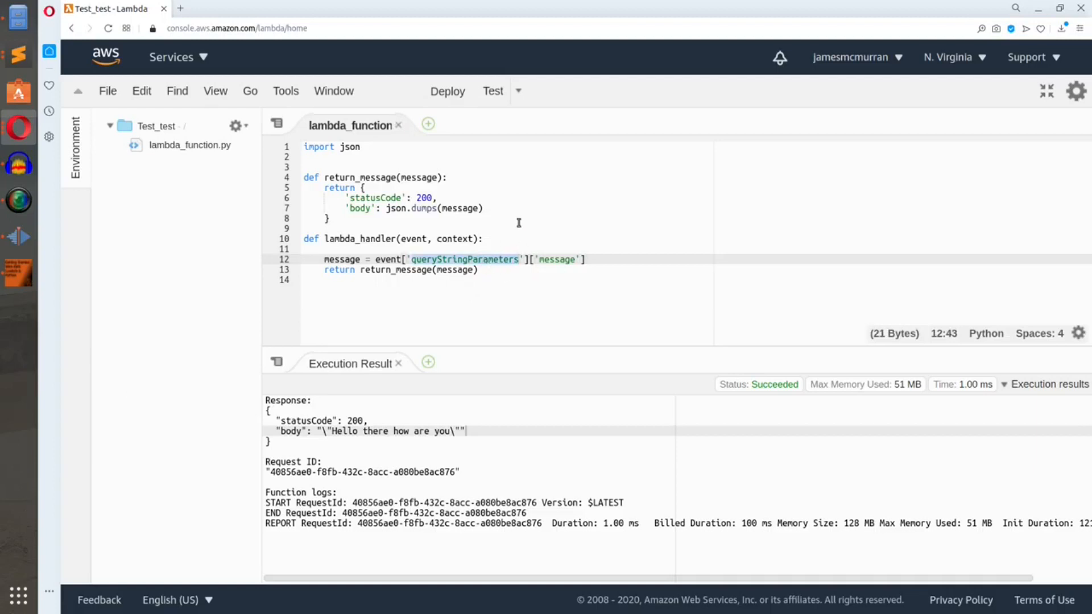
{"action": "left_click", "coordinate": [519, 91]}
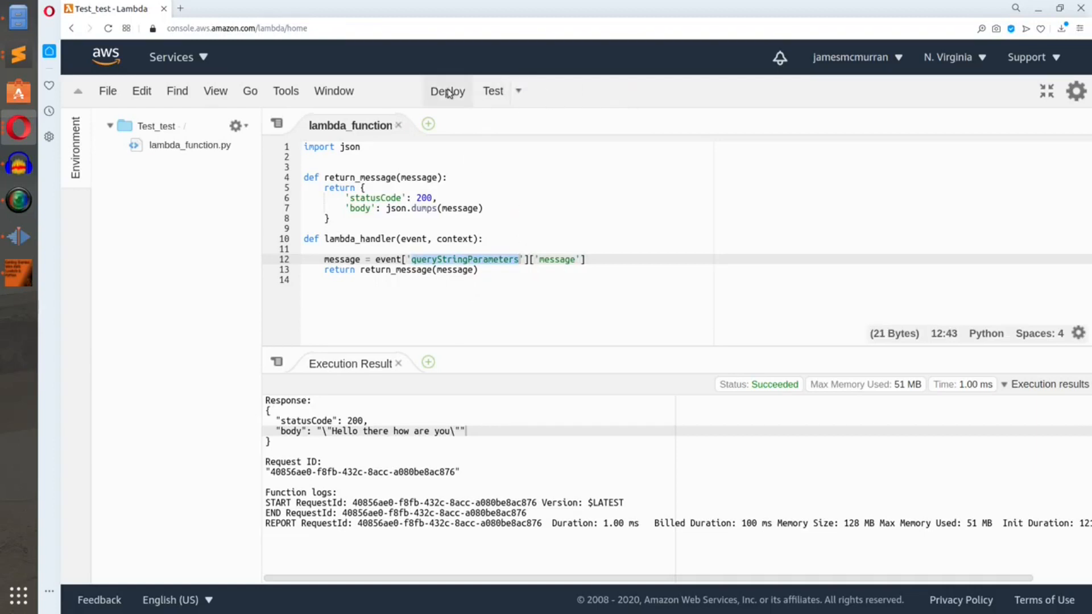
{"action": "left_click", "coordinate": [487, 92]}
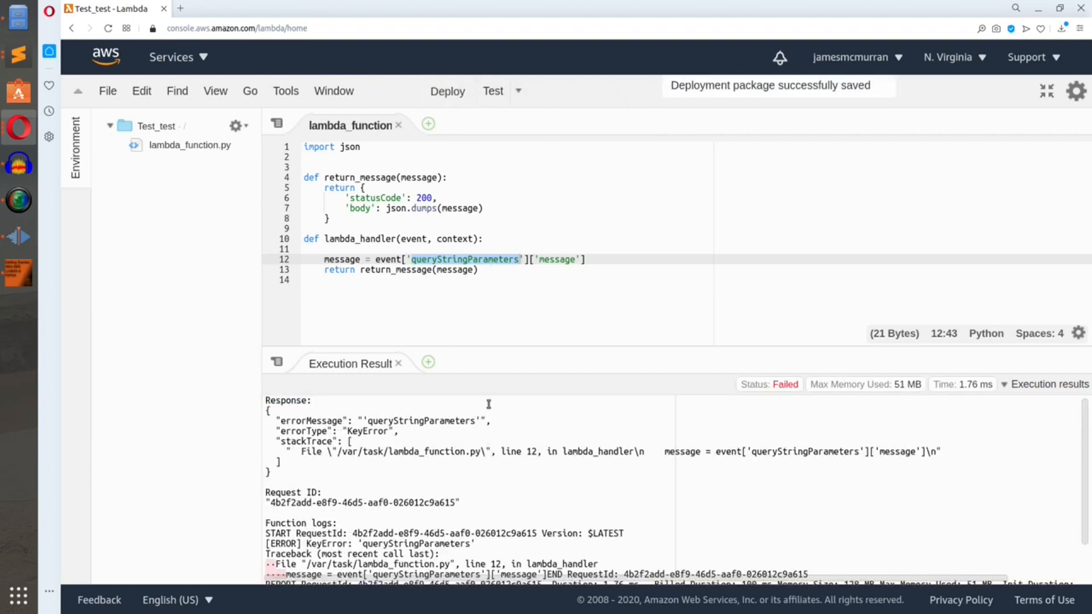
Nest the message entry of the saved test event inside a "queryStringParameters" object and save the event
{"action": "left_click", "coordinate": [520, 92]}
{"action": "left_click", "coordinate": [530, 121]}
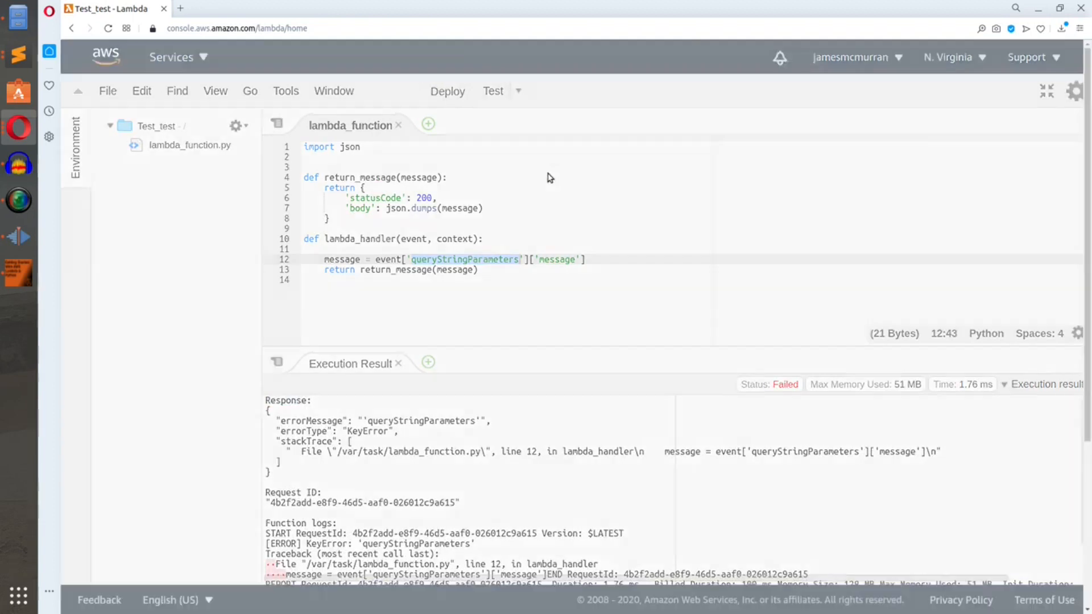
{"action": "left_click", "coordinate": [291, 330]}
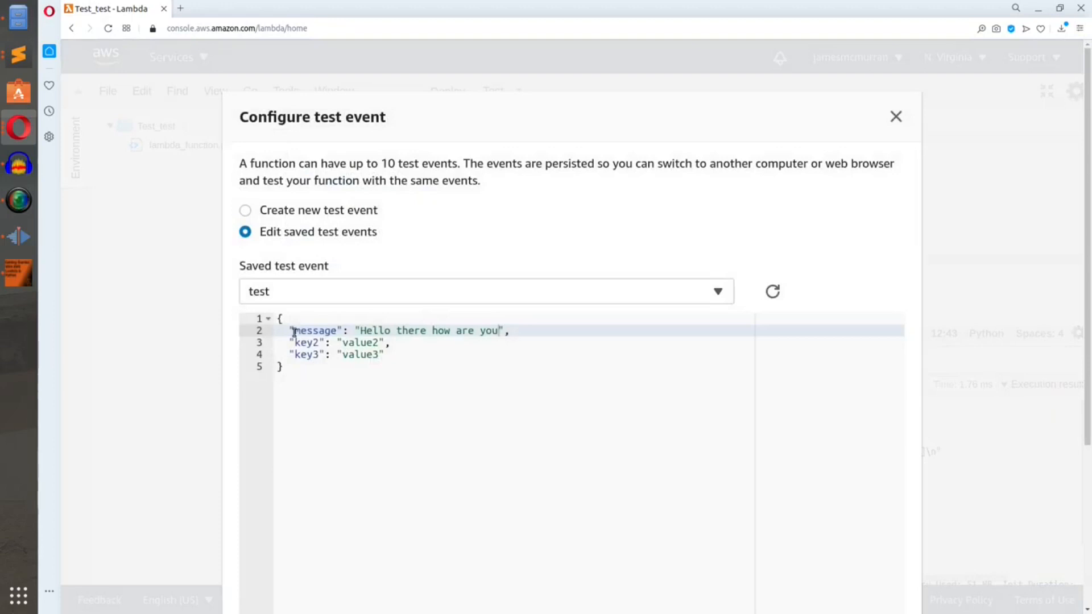
{"action": "type", "text": "{"}
{"action": "key", "text": "End"}
{"action": "type", "text": "}"}
{"action": "type", "text": "\""}
{"action": "key", "text": "ctrl+v"}
{"action": "type", "text": "\":"}
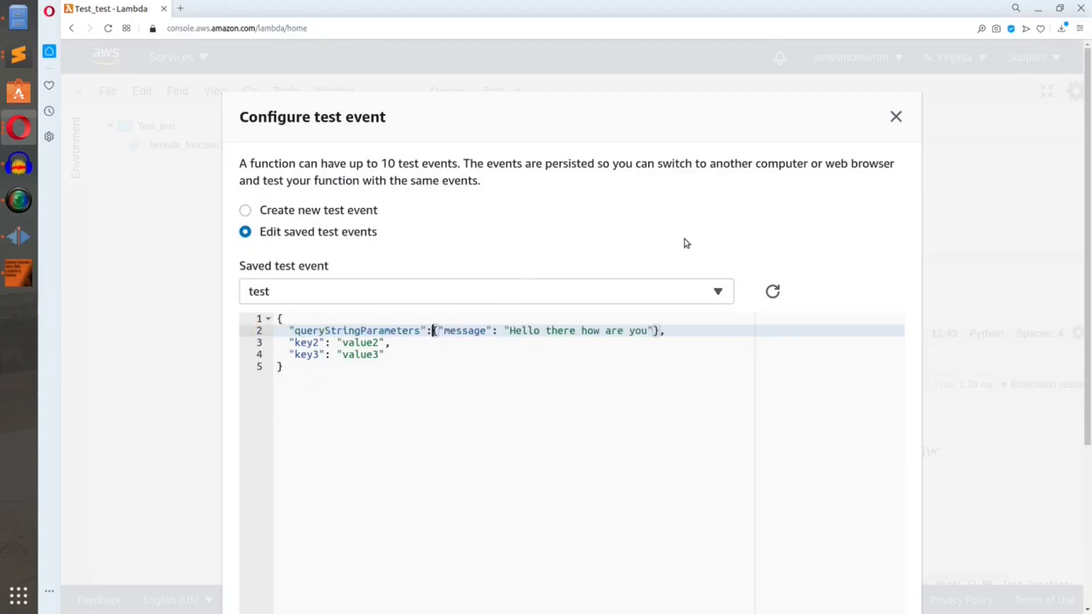
{"action": "scroll", "coordinate": [886, 220], "scroll_direction": "down", "scroll_amount": 4}
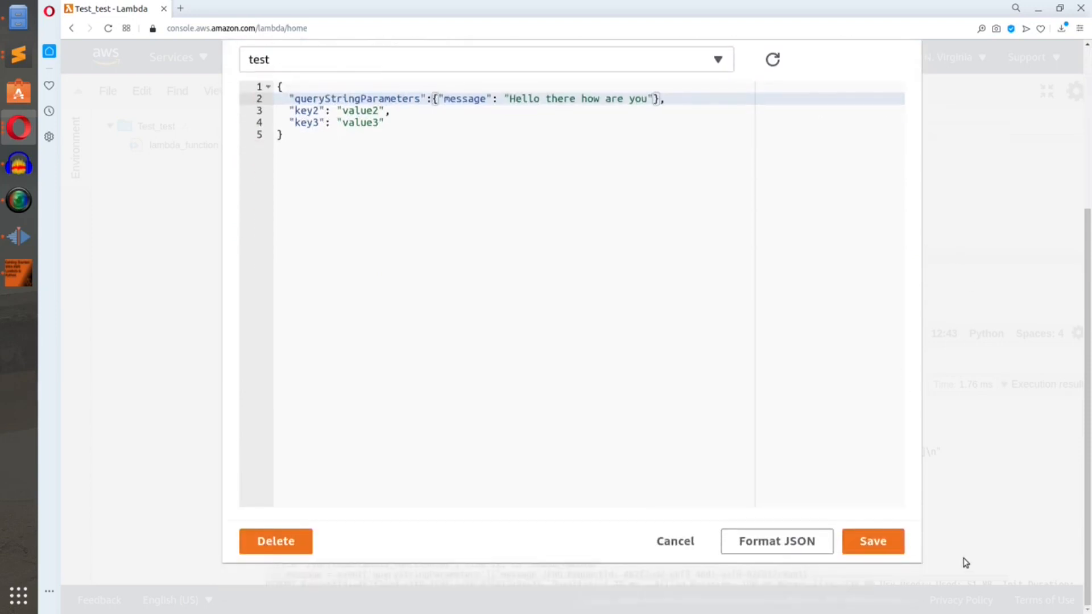
{"action": "left_click", "coordinate": [887, 541]}
Deploy the function and run the updated test event
{"action": "left_click", "coordinate": [461, 92]}
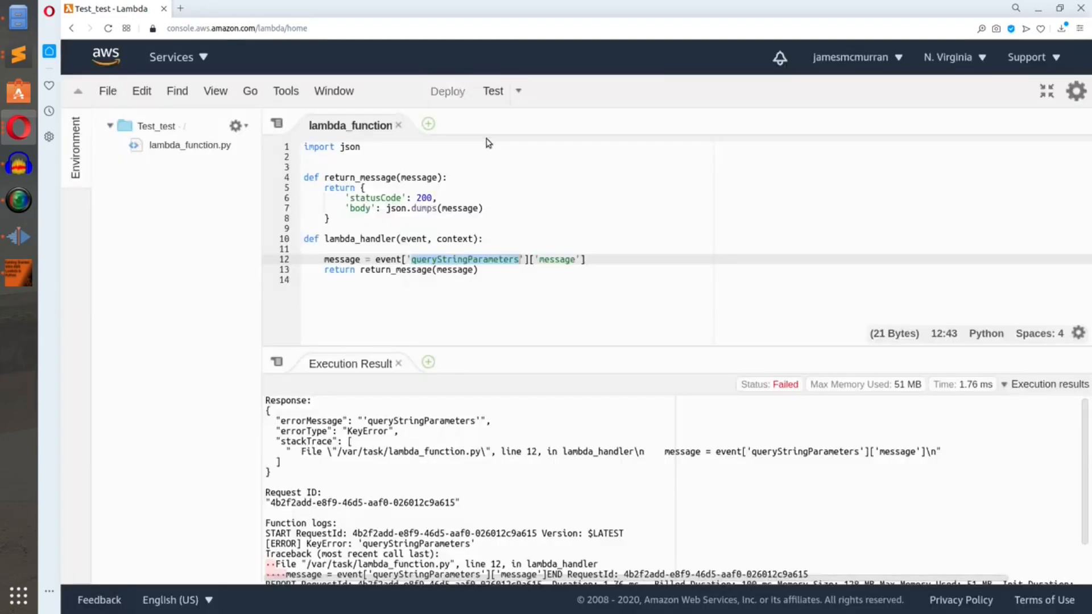
{"action": "left_click", "coordinate": [492, 92]}
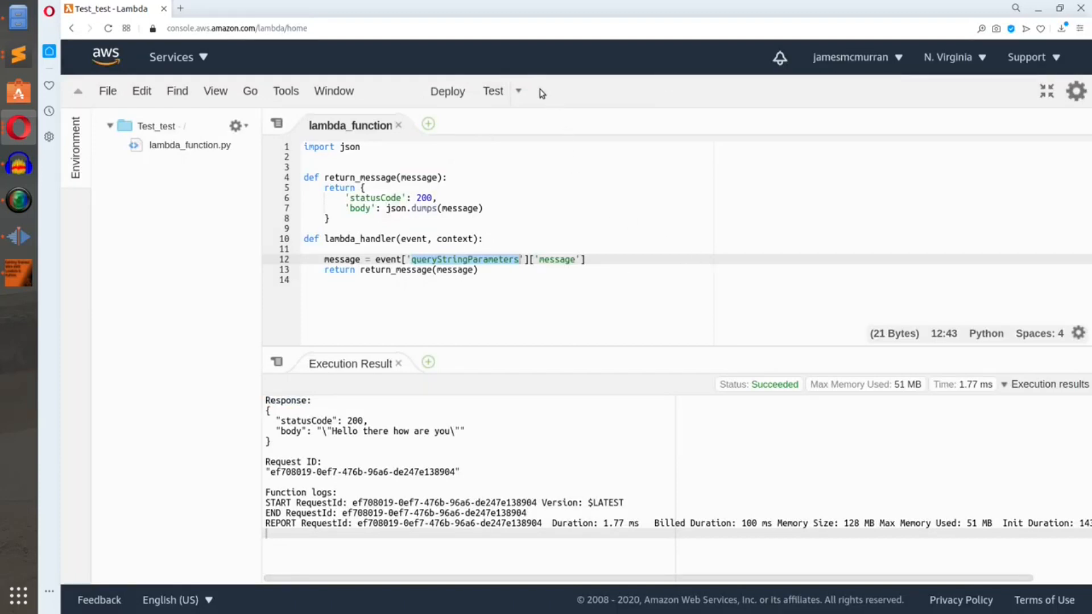
Review the nested queryStringParameters and message structure in the saved test event, and close it without changes
{"action": "left_click", "coordinate": [519, 90]}
{"action": "left_click", "coordinate": [518, 124]}
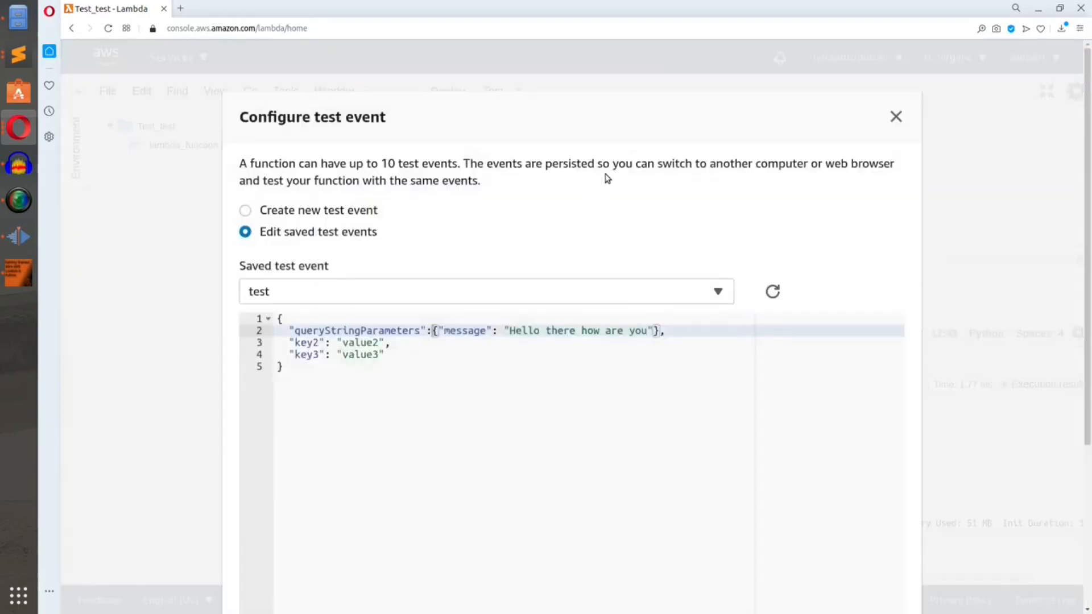
{"action": "left_click", "coordinate": [422, 346]}
{"action": "left_click", "coordinate": [338, 330]}
{"action": "left_click_drag", "start_coordinate": [284, 332], "coordinate": [431, 331]}
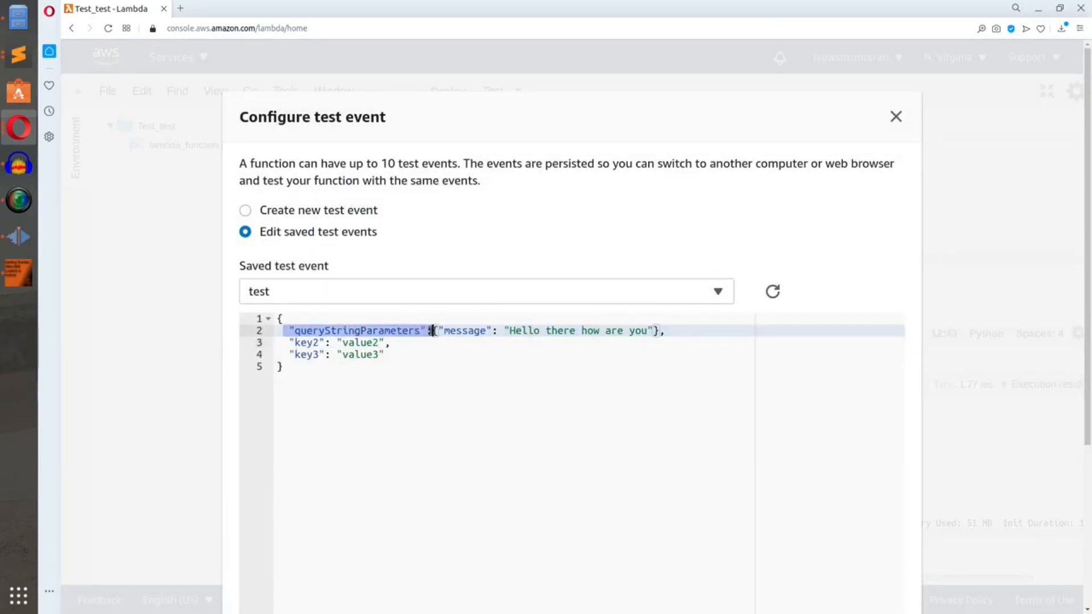
{"action": "left_click", "coordinate": [433, 331]}
{"action": "left_click", "coordinate": [474, 333]}
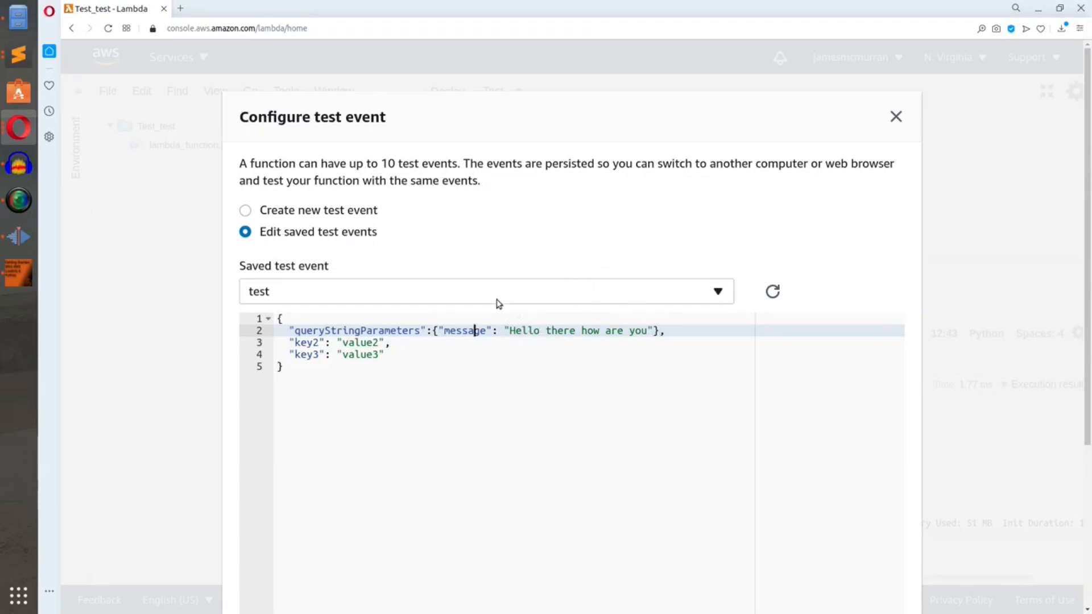
{"action": "left_click", "coordinate": [895, 118]}
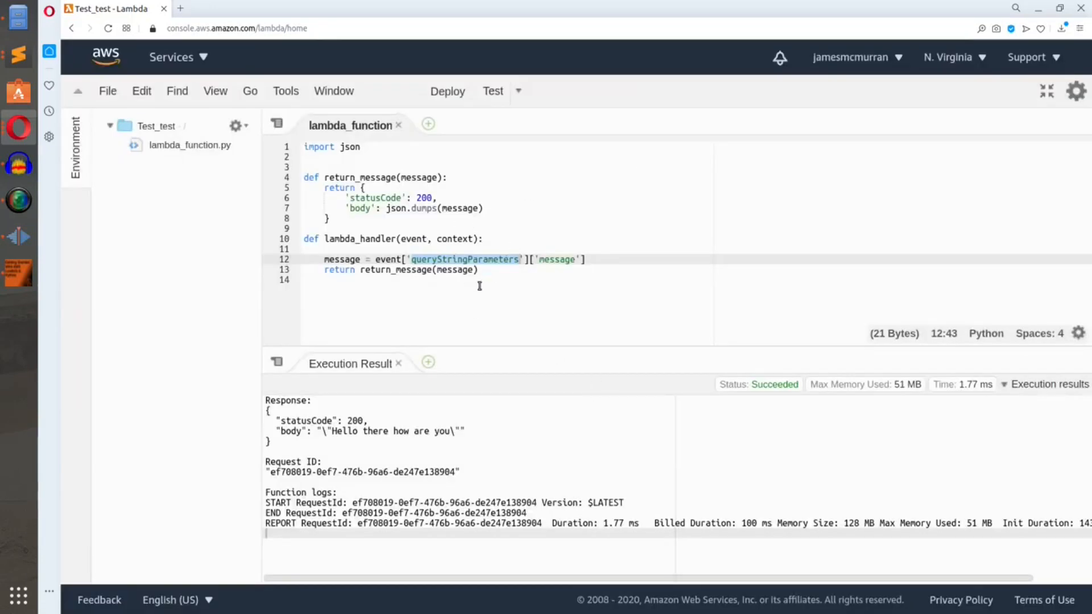
Add the comment "#Get the message from the Gateway Get peramaters" above the message assignment and a blank line before the return statement
{"action": "left_click", "coordinate": [484, 272]}
{"action": "left_click_drag", "start_coordinate": [336, 261], "coordinate": [507, 274]}
{"action": "left_click", "coordinate": [526, 287]}
{"action": "left_click", "coordinate": [639, 250]}
{"action": "left_click", "coordinate": [627, 259]}
{"action": "key", "text": "Return"}
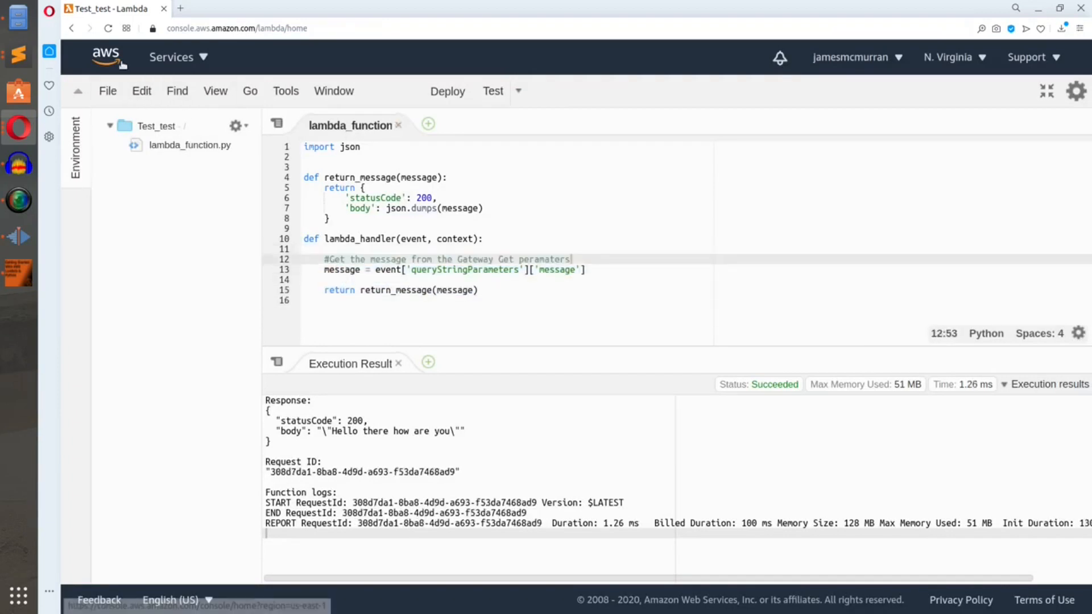
Search the AWS services for "gate" and open API Gateway
{"action": "left_click", "coordinate": [200, 59]}
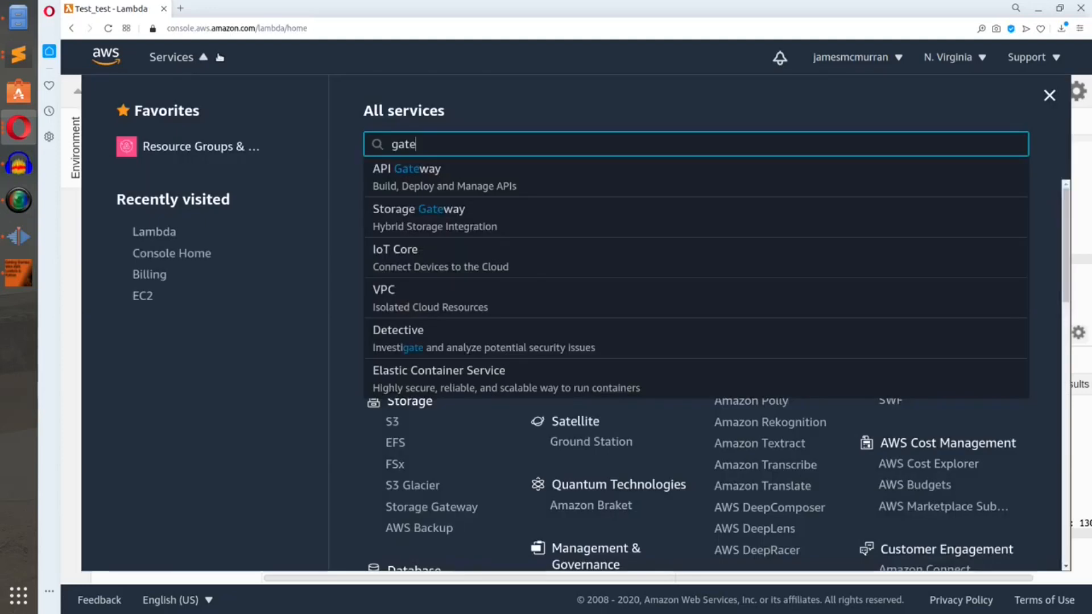
{"action": "left_click", "coordinate": [446, 132]}
{"action": "left_click", "coordinate": [442, 143]}
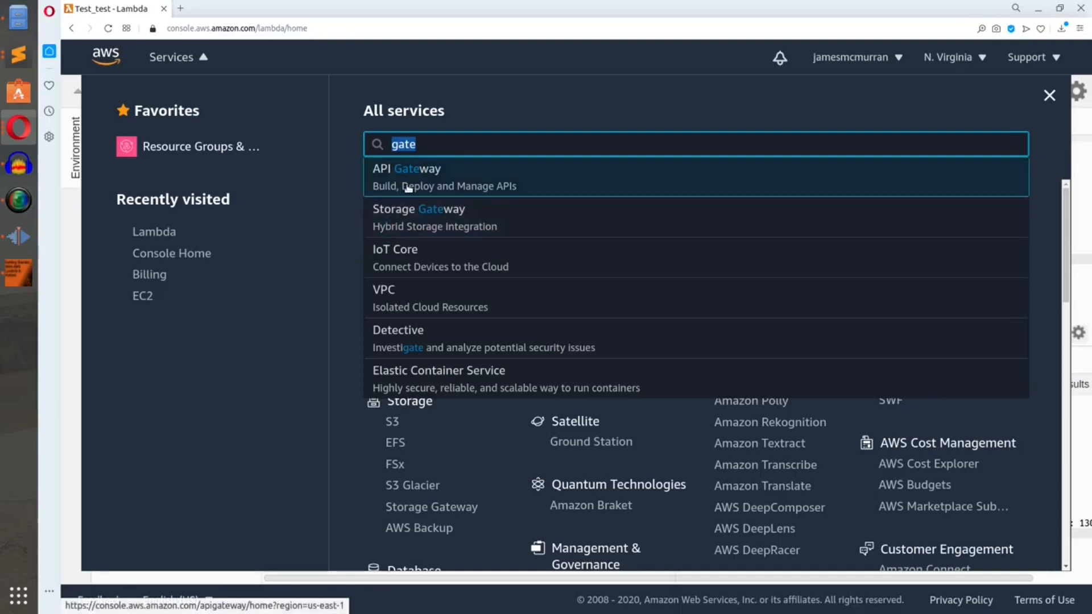
{"action": "left_click", "coordinate": [450, 180]}
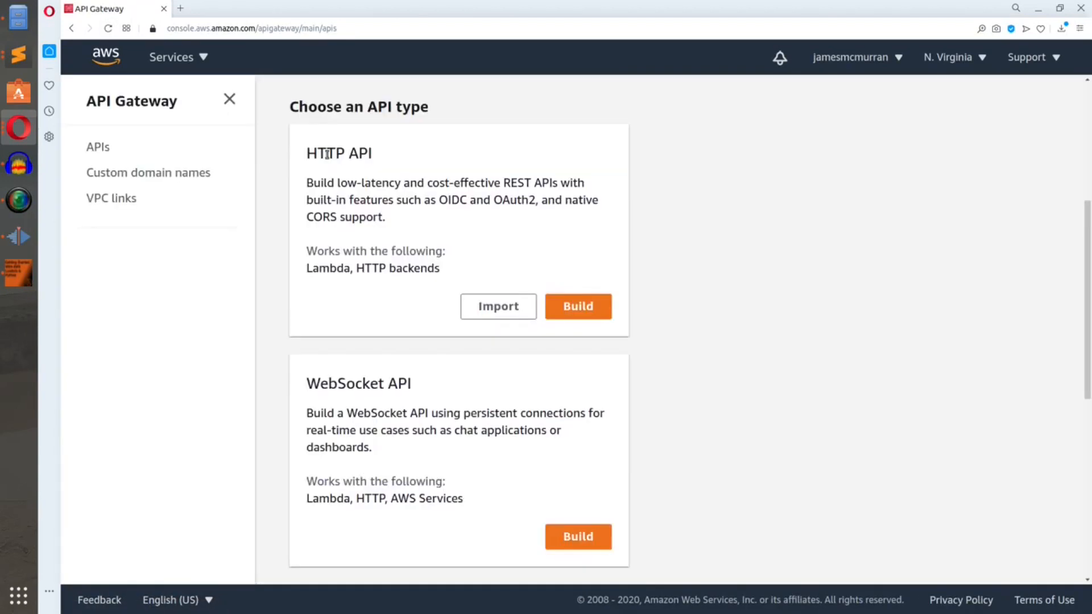
Read the descriptions of the HTTP API, WebSocket API and REST API types
{"action": "left_click_drag", "start_coordinate": [317, 149], "coordinate": [401, 226]}
{"action": "left_click", "coordinate": [401, 226]}
{"action": "scroll", "coordinate": [446, 444], "scroll_direction": "down", "scroll_amount": 4}
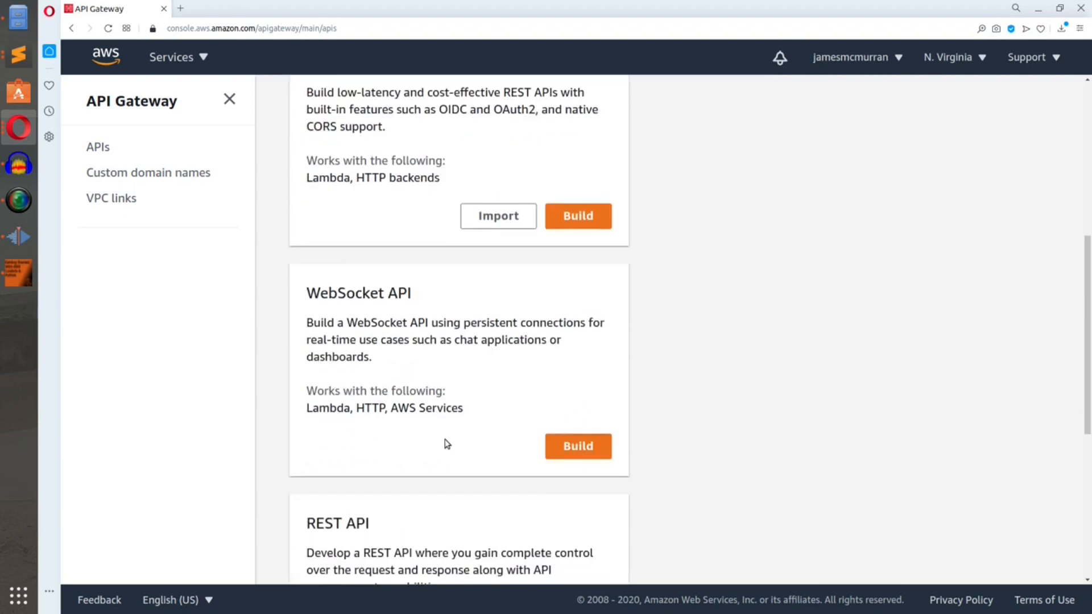
{"action": "left_click_drag", "start_coordinate": [316, 374], "coordinate": [407, 436]}
{"action": "left_click", "coordinate": [409, 436]}
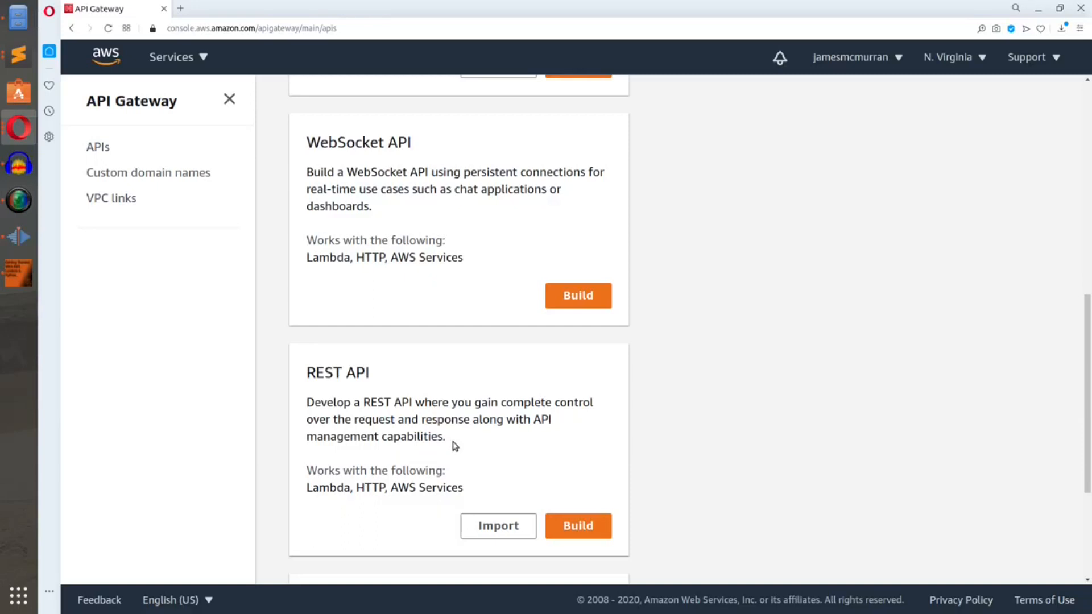
{"action": "scroll", "coordinate": [477, 483], "scroll_direction": "up", "scroll_amount": 8}
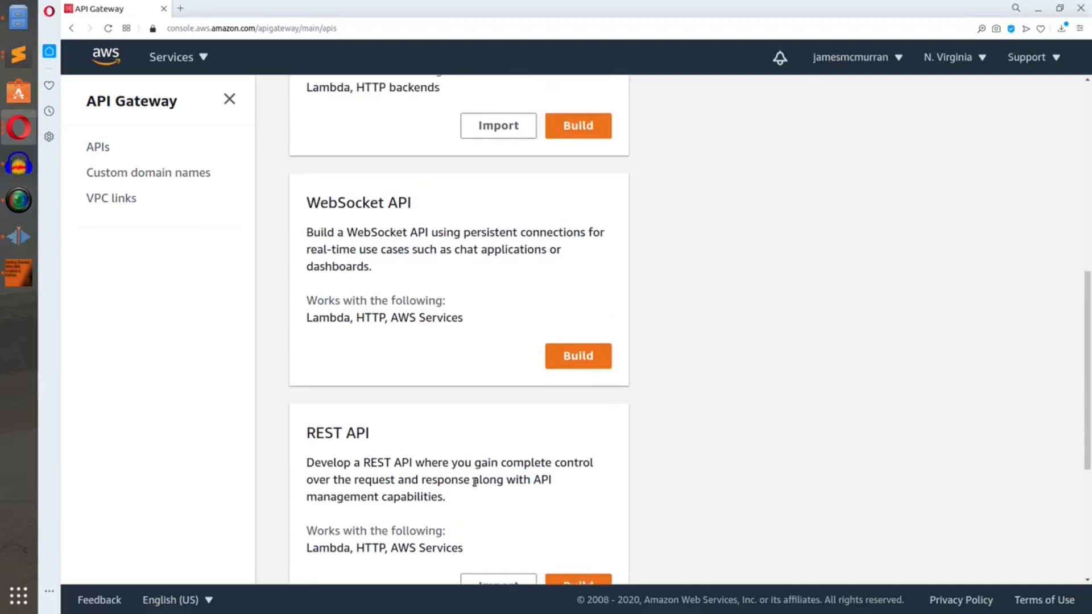
Read the HTTP API description and start building an HTTP API
{"action": "scroll", "coordinate": [414, 382], "scroll_direction": "down", "scroll_amount": 3}
{"action": "left_click_drag", "start_coordinate": [308, 274], "coordinate": [460, 293]}
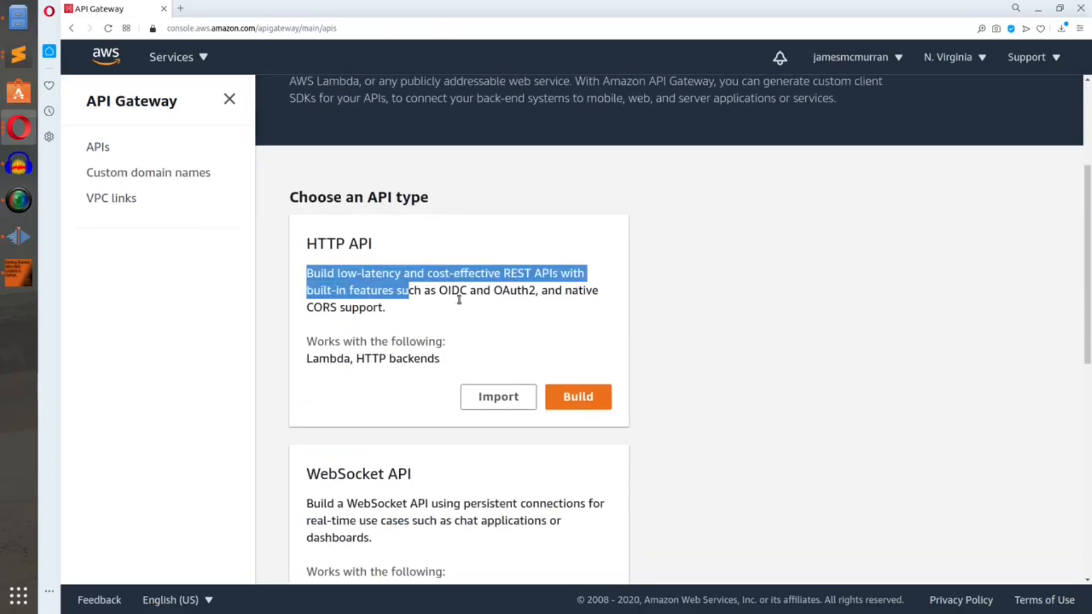
{"action": "left_click", "coordinate": [389, 310]}
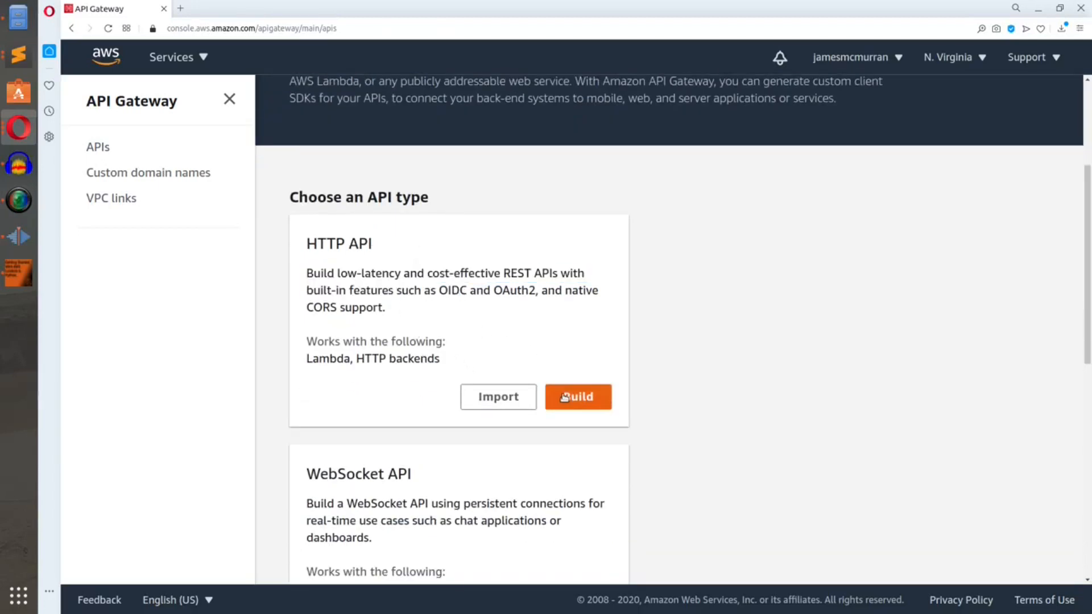
{"action": "left_click", "coordinate": [564, 398]}
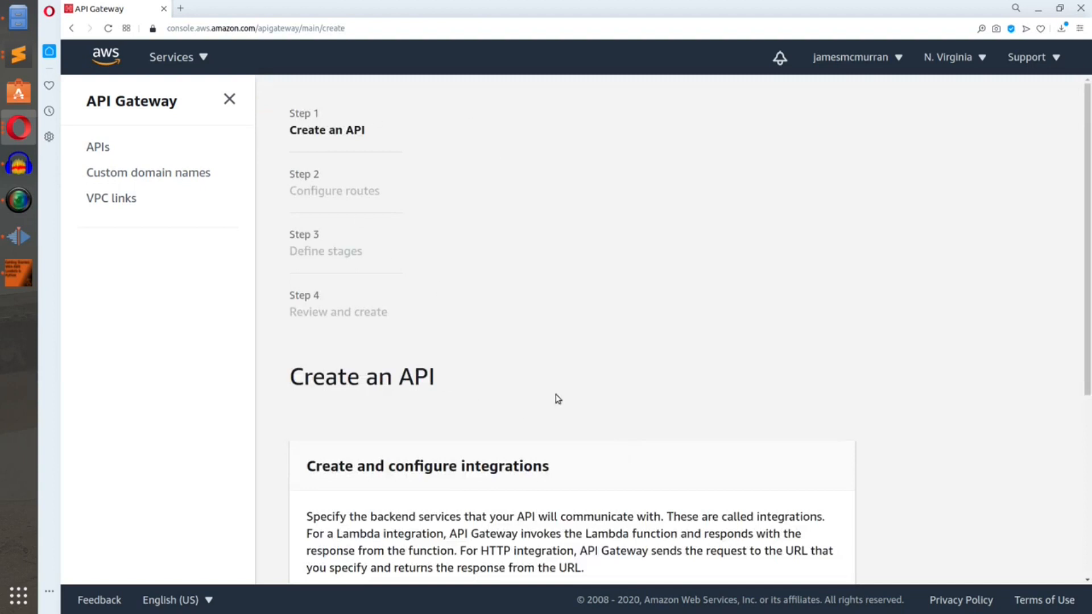
Add a Lambda integration in region us-east-1 that uses the Test_test function
{"action": "scroll", "coordinate": [557, 398], "scroll_direction": "down", "scroll_amount": 3}
{"action": "scroll", "coordinate": [495, 406], "scroll_direction": "down", "scroll_amount": 2}
{"action": "left_click", "coordinate": [371, 384]}
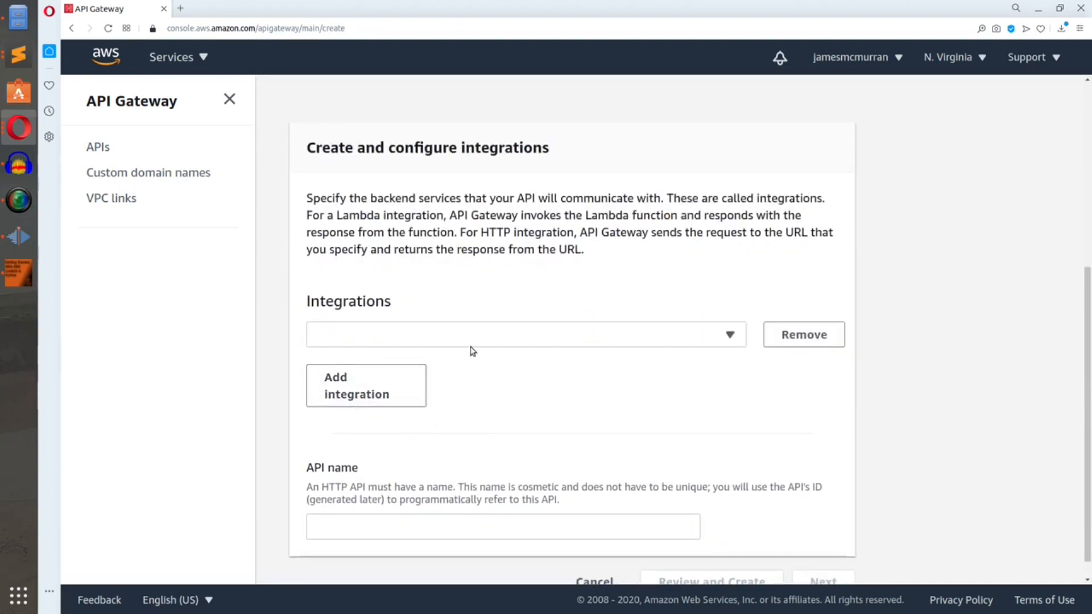
{"action": "left_click", "coordinate": [457, 330]}
{"action": "left_click", "coordinate": [394, 361]}
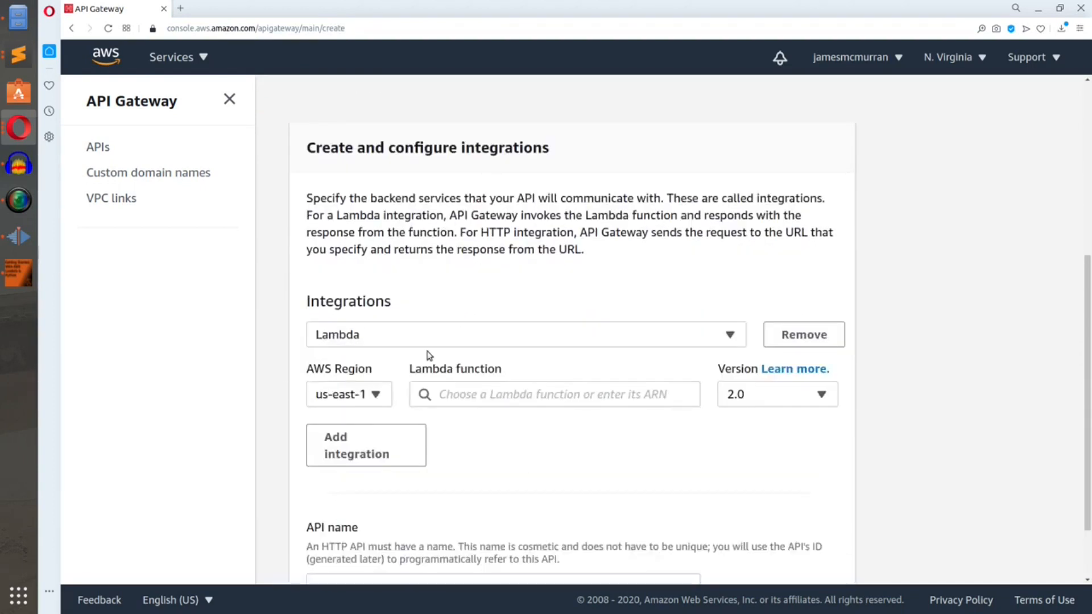
{"action": "scroll", "coordinate": [419, 344], "scroll_direction": "down", "scroll_amount": 1}
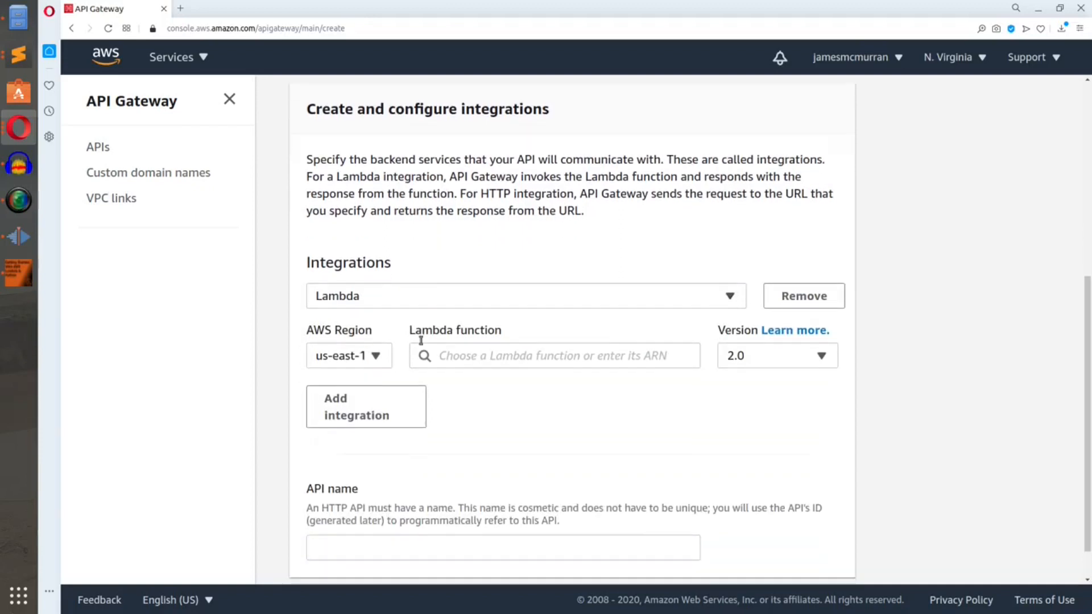
{"action": "left_click", "coordinate": [477, 332]}
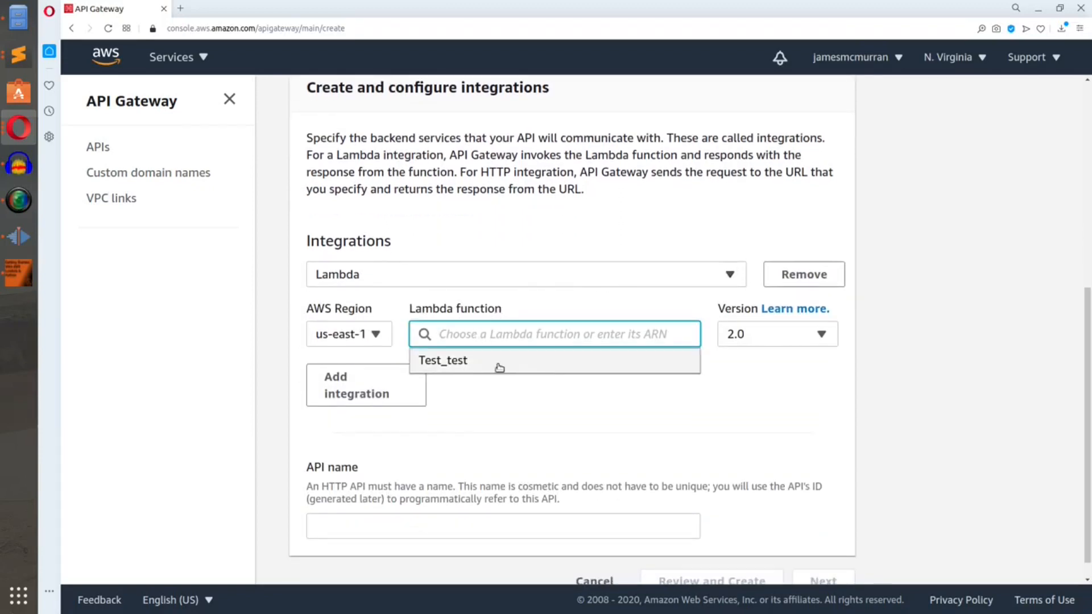
{"action": "left_click", "coordinate": [482, 370]}
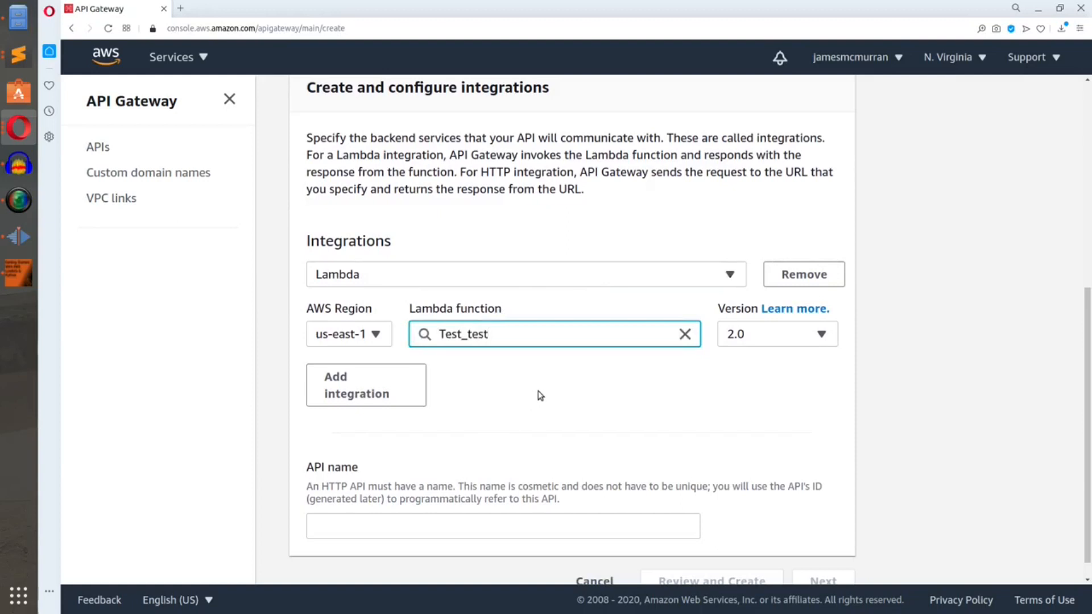
Clear the integration's Lambda function and choose Test_test for it again
{"action": "left_click_drag", "start_coordinate": [447, 339], "coordinate": [534, 337]}
{"action": "left_click", "coordinate": [461, 337]}
{"action": "left_click", "coordinate": [533, 337]}
{"action": "key", "text": "ctrl+a"}
{"action": "key", "text": "BackSpace"}
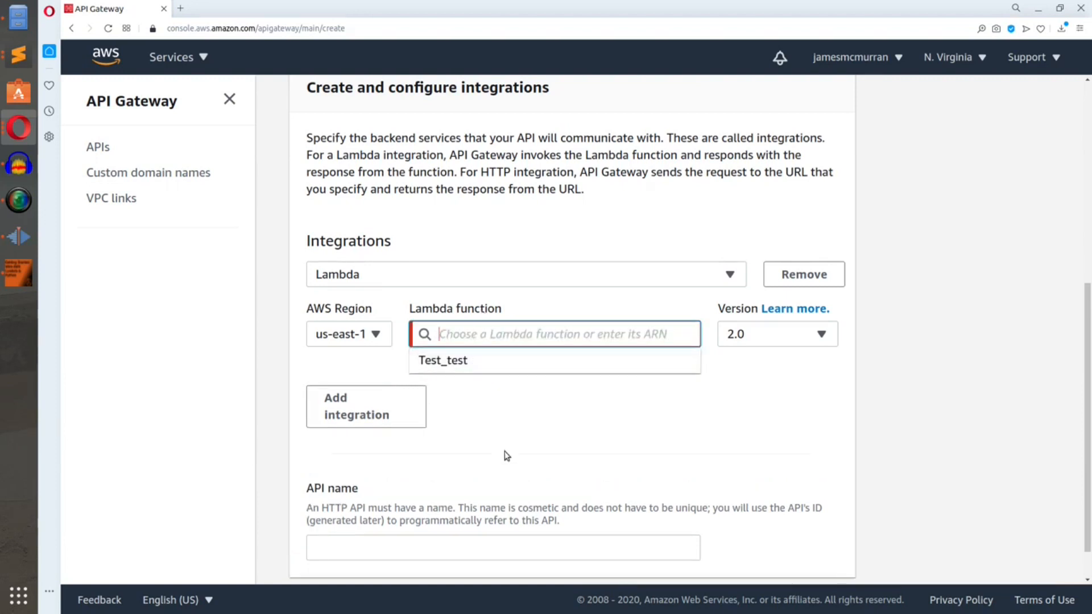
{"action": "left_click", "coordinate": [531, 358]}
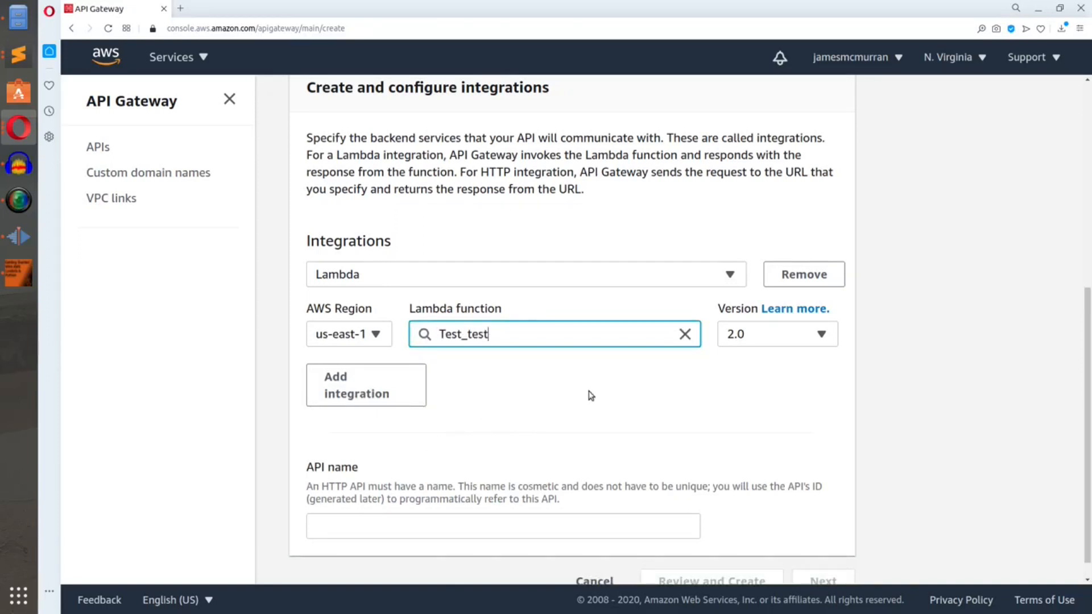
{"action": "scroll", "coordinate": [591, 396], "scroll_direction": "down", "scroll_amount": 1}
{"action": "left_click", "coordinate": [592, 350]}
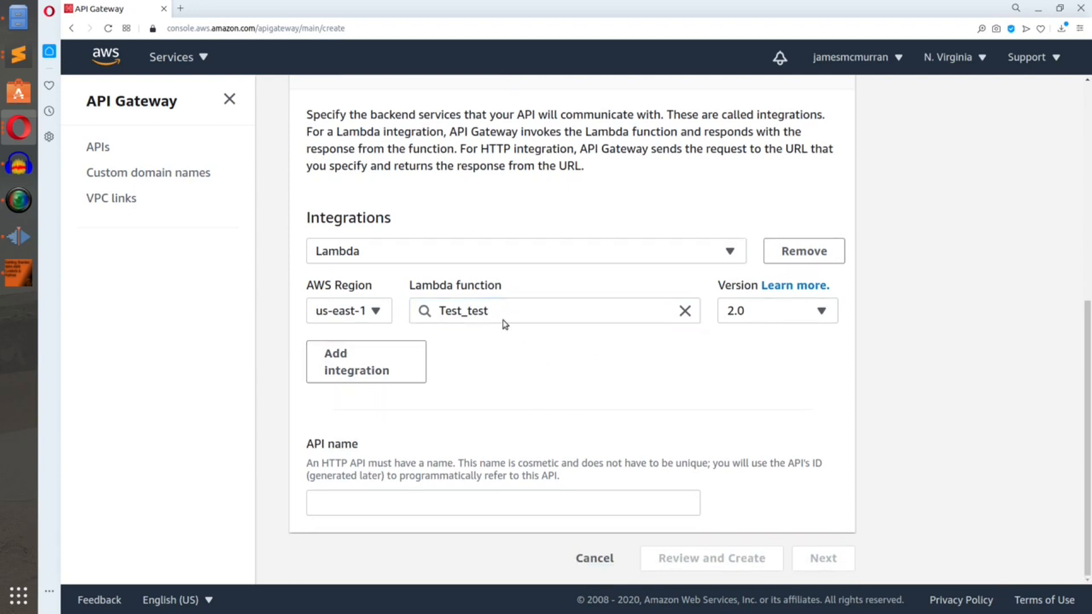
Read the note on API naming and enter "TestAreAwsome" as the API name
{"action": "left_click_drag", "start_coordinate": [443, 315], "coordinate": [481, 314]}
{"action": "left_click_drag", "start_coordinate": [485, 459], "coordinate": [309, 462]}
{"action": "left_click", "coordinate": [462, 385]}
{"action": "left_click", "coordinate": [410, 508]}
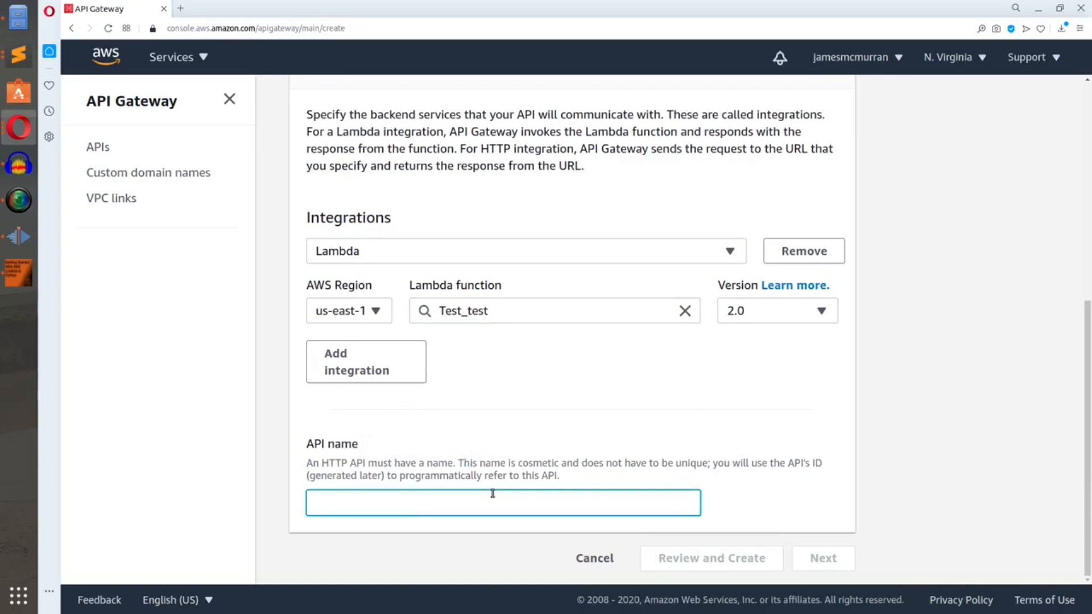
{"action": "type", "text": "Test"}
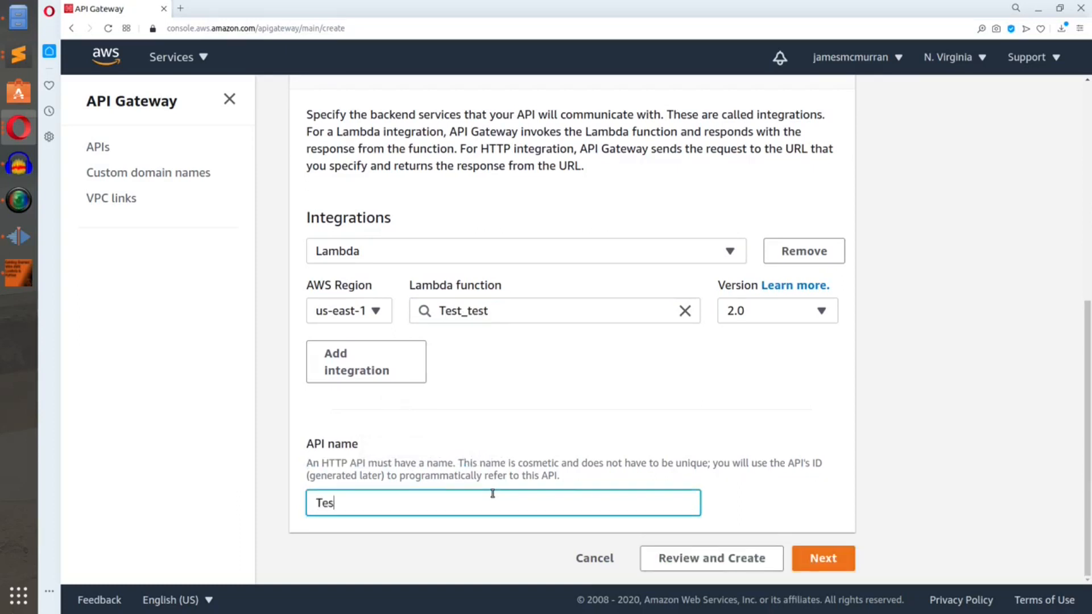
{"action": "key", "text": "BackSpace"}
{"action": "key", "text": "BackSpace"}
{"action": "key", "text": "BackSpace"}
{"action": "type", "text": "estare"}
{"action": "key", "text": "BackSpace"}
{"action": "key", "text": "BackSpace"}
{"action": "key", "text": "BackSpace"}
{"action": "type", "text": "AreAwspom"}
{"action": "key", "text": "BackSpace"}
{"action": "key", "text": "BackSpace"}
{"action": "key", "text": "BackSpace"}
{"action": "type", "text": "ome"}
Correct the API name's spelling to TestAreAwesome without spaces and continue to the route configuration
{"action": "left_click", "coordinate": [357, 515]}
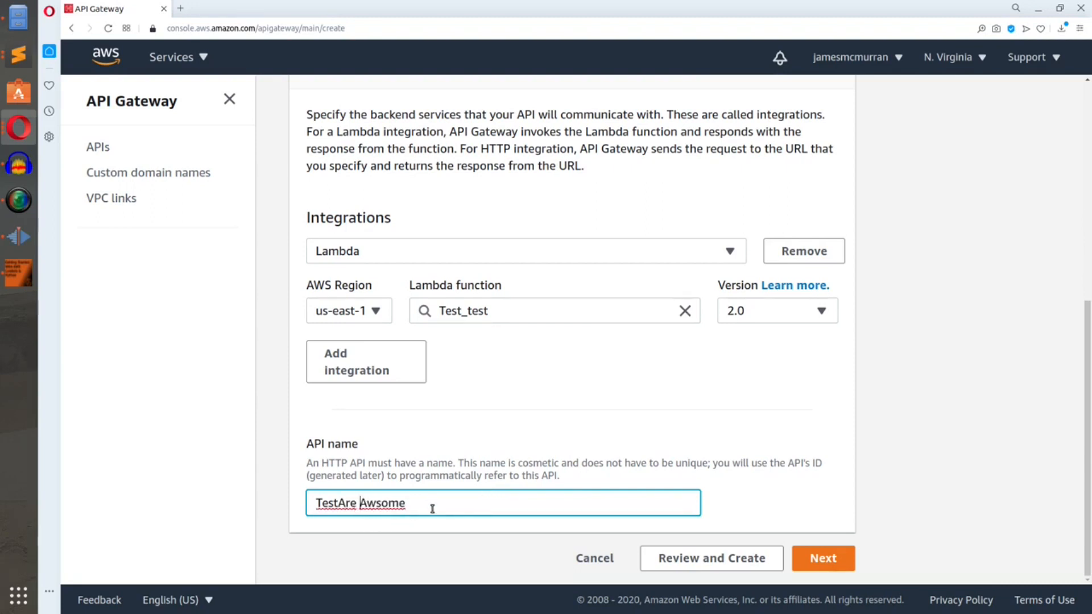
{"action": "right_click", "coordinate": [389, 504]}
{"action": "left_click", "coordinate": [464, 325]}
{"action": "key", "text": "ctrl+Left"}
{"action": "key", "text": "BackSpace"}
{"action": "left_click", "coordinate": [472, 460]}
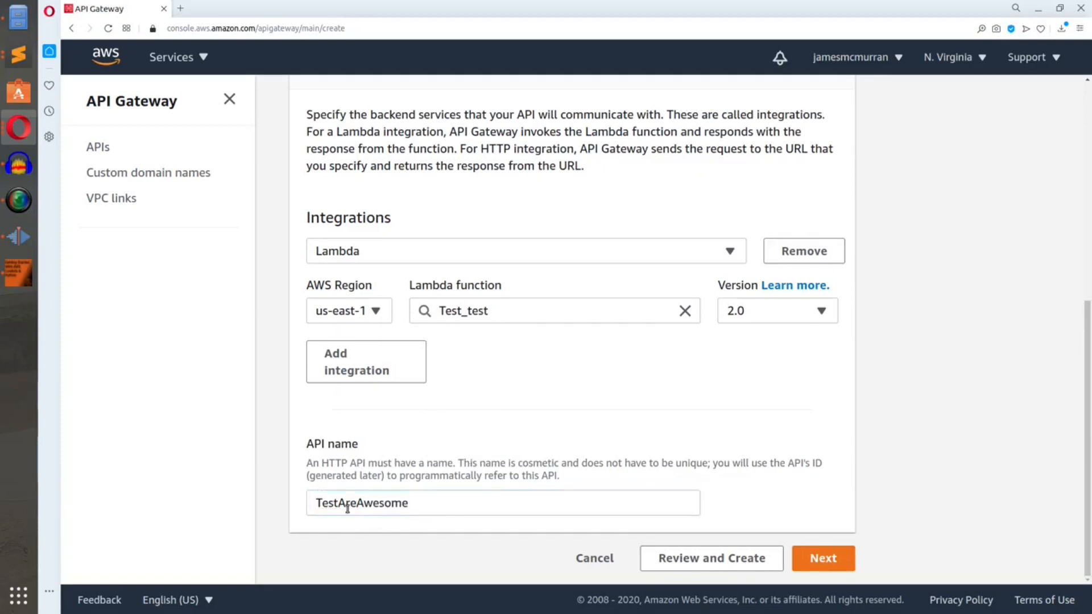
{"action": "left_click_drag", "start_coordinate": [339, 504], "coordinate": [416, 506]}
{"action": "left_click", "coordinate": [728, 485]}
{"action": "left_click", "coordinate": [819, 559]}
Set the route's resource path to /Tester
{"action": "left_click", "coordinate": [481, 447]}
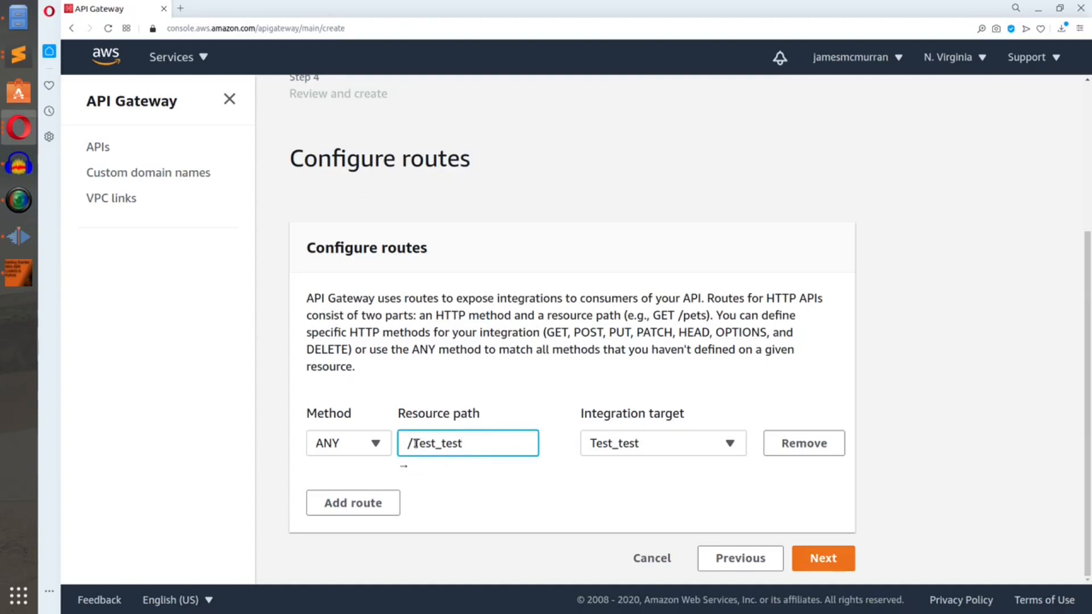
{"action": "left_click_drag", "start_coordinate": [415, 445], "coordinate": [500, 439]}
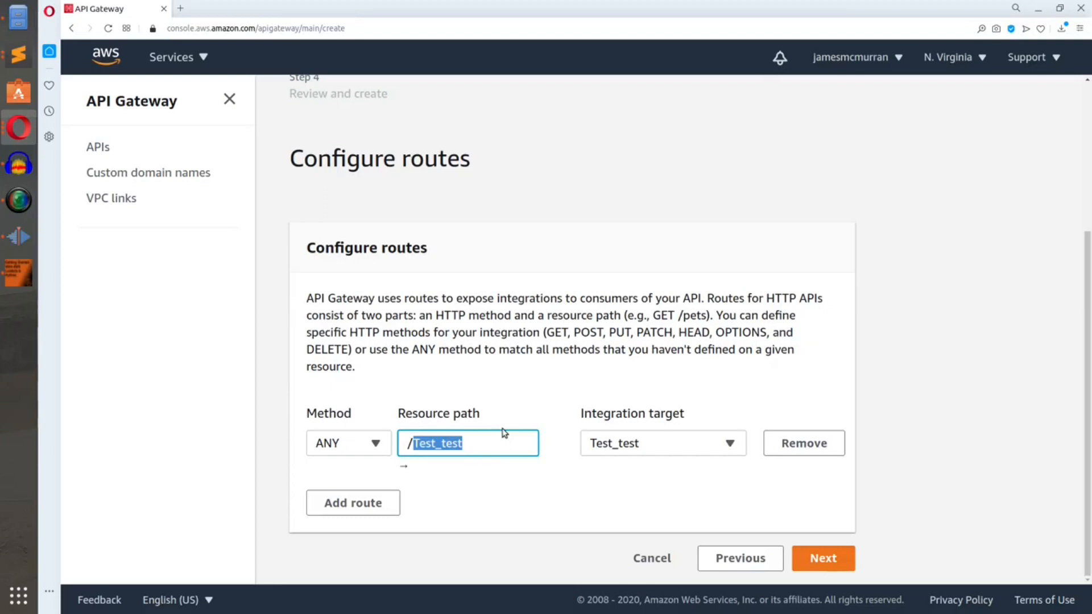
{"action": "key", "text": "BackSpace"}
{"action": "type", "text": "Tester"}
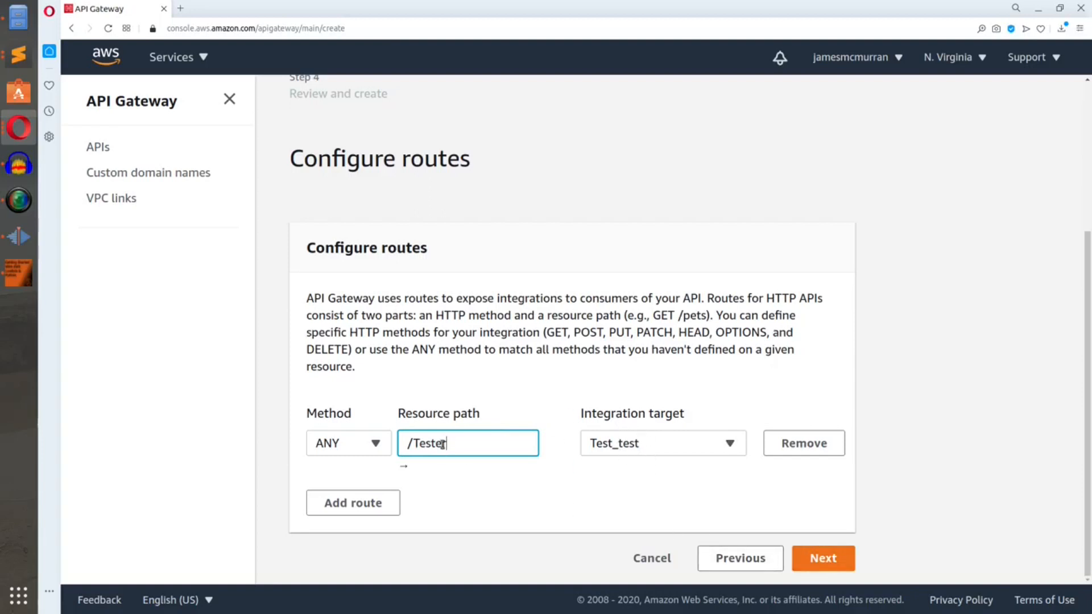
Look through the route's HTTP methods, keep ANY, and accept the auto-deployed $default stage to reach the final review
{"action": "left_click", "coordinate": [385, 444]}
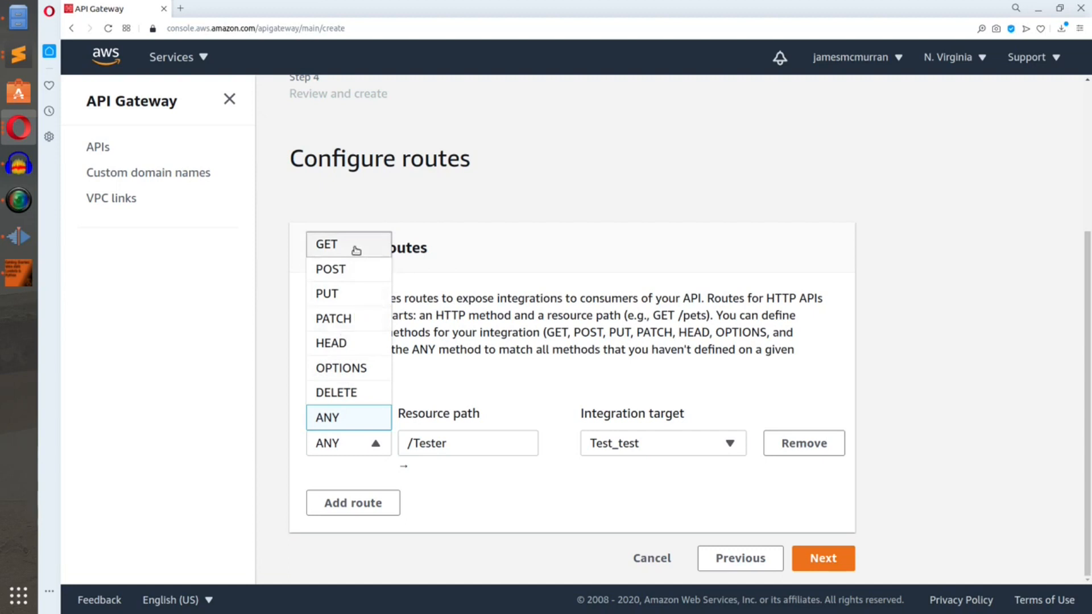
{"action": "left_click", "coordinate": [469, 456]}
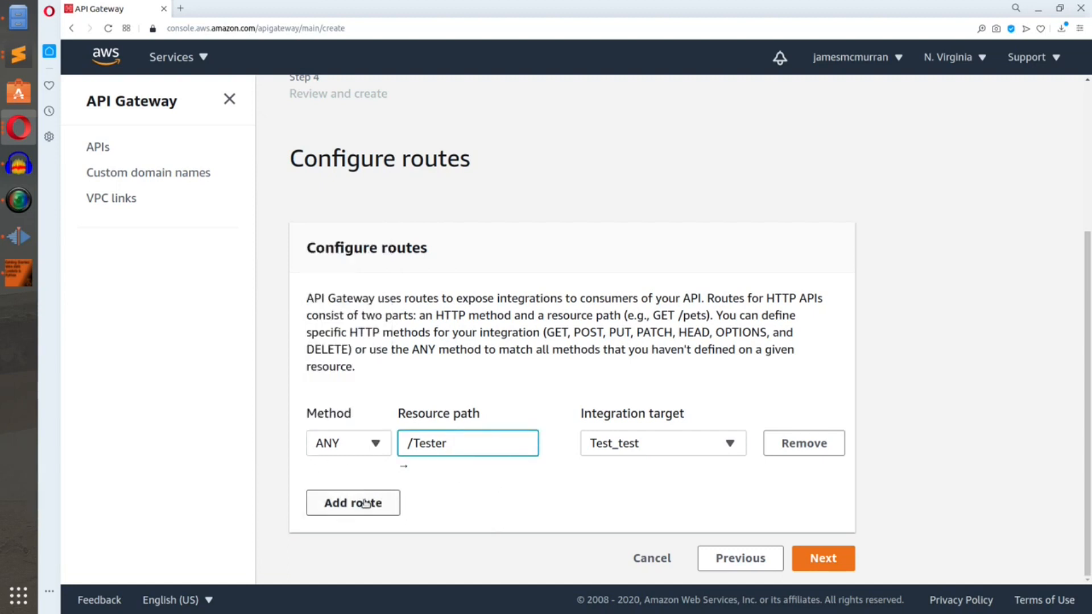
{"action": "left_click", "coordinate": [372, 444]}
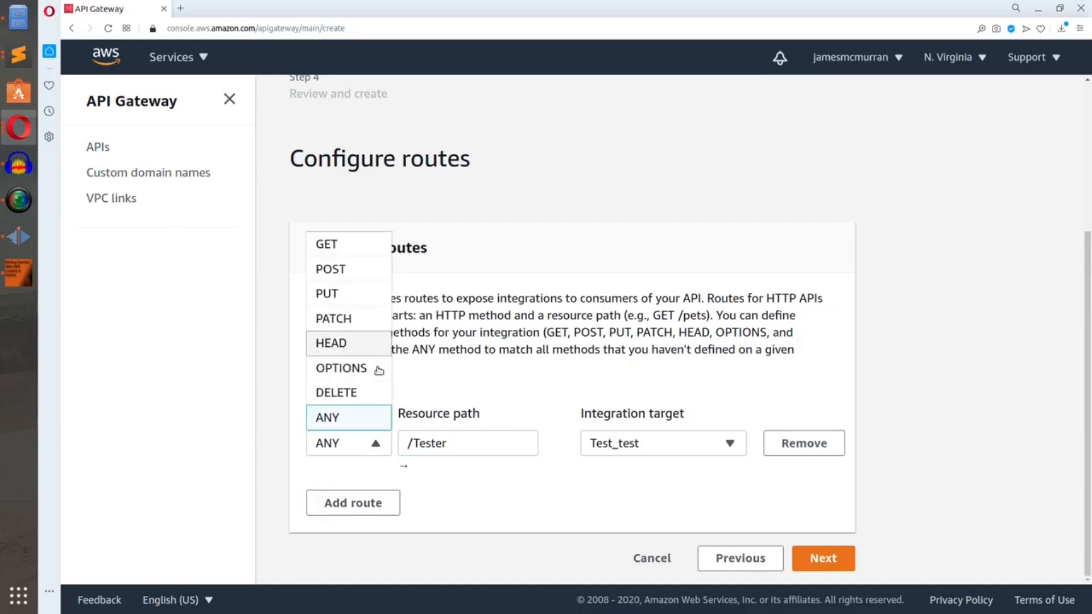
{"action": "left_click", "coordinate": [496, 386]}
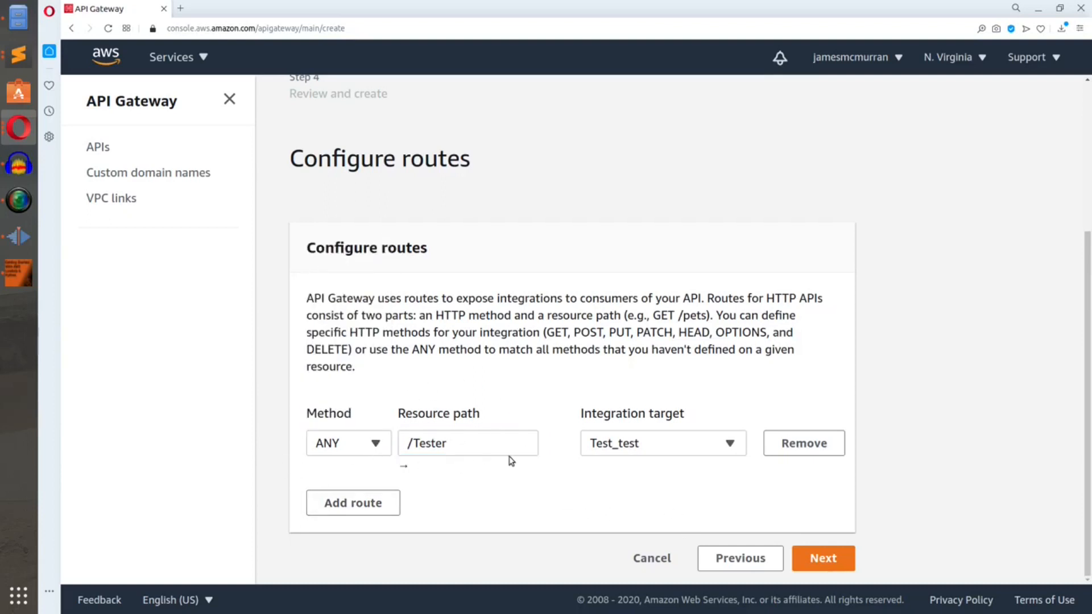
{"action": "left_click", "coordinate": [824, 562]}
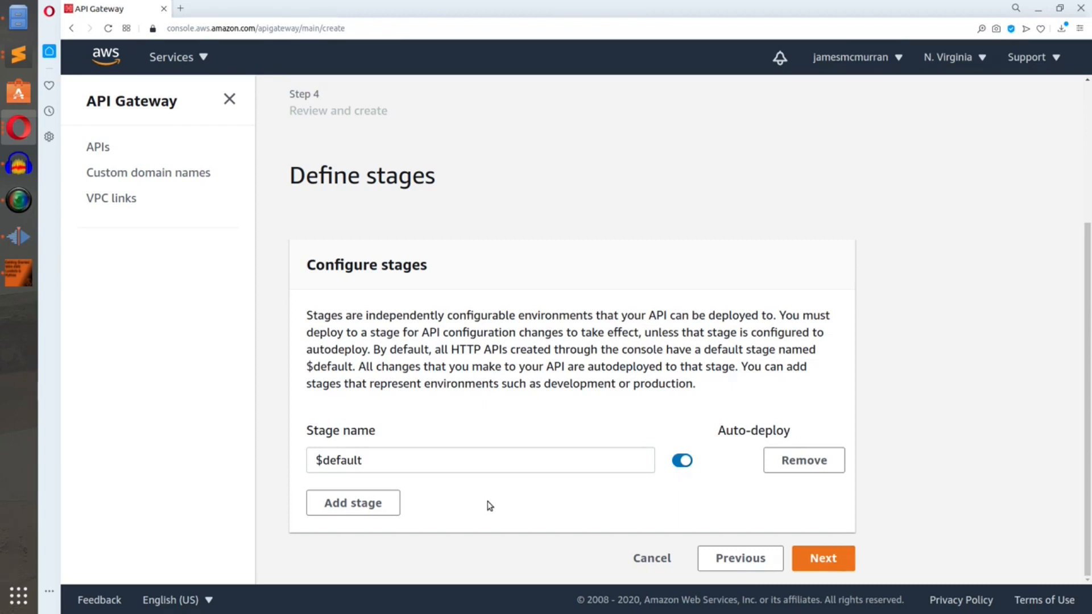
{"action": "left_click", "coordinate": [827, 557]}
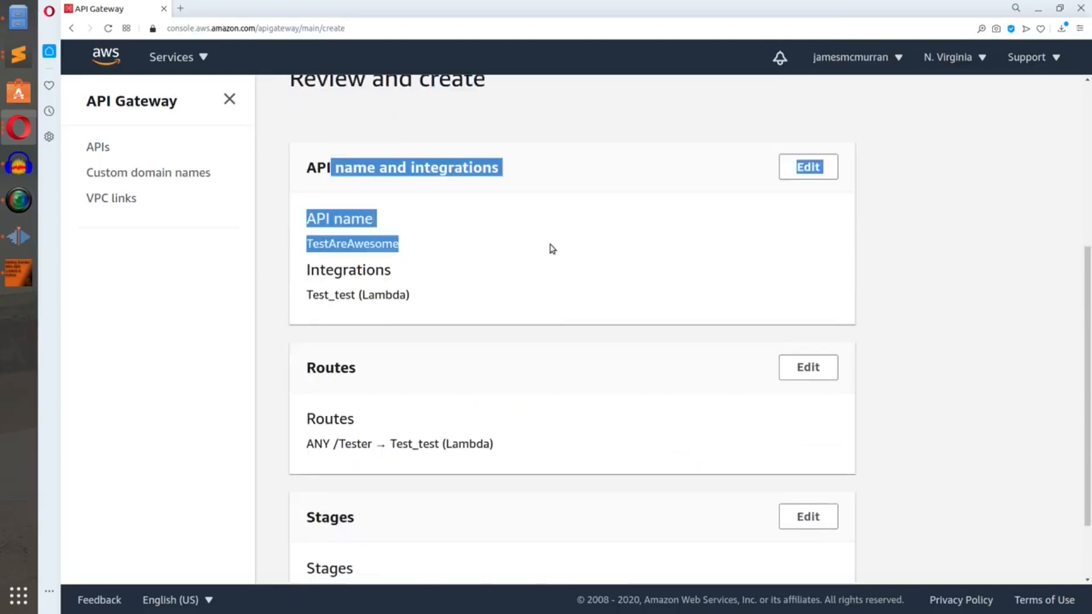
Review the API's name, Lambda integration, route and stage settings, and create the API
{"action": "scroll", "coordinate": [341, 131], "scroll_direction": "up", "scroll_amount": 2}
{"action": "left_click_drag", "start_coordinate": [326, 169], "coordinate": [561, 193]}
{"action": "left_click", "coordinate": [562, 198]}
{"action": "scroll", "coordinate": [507, 301], "scroll_direction": "down", "scroll_amount": 2}
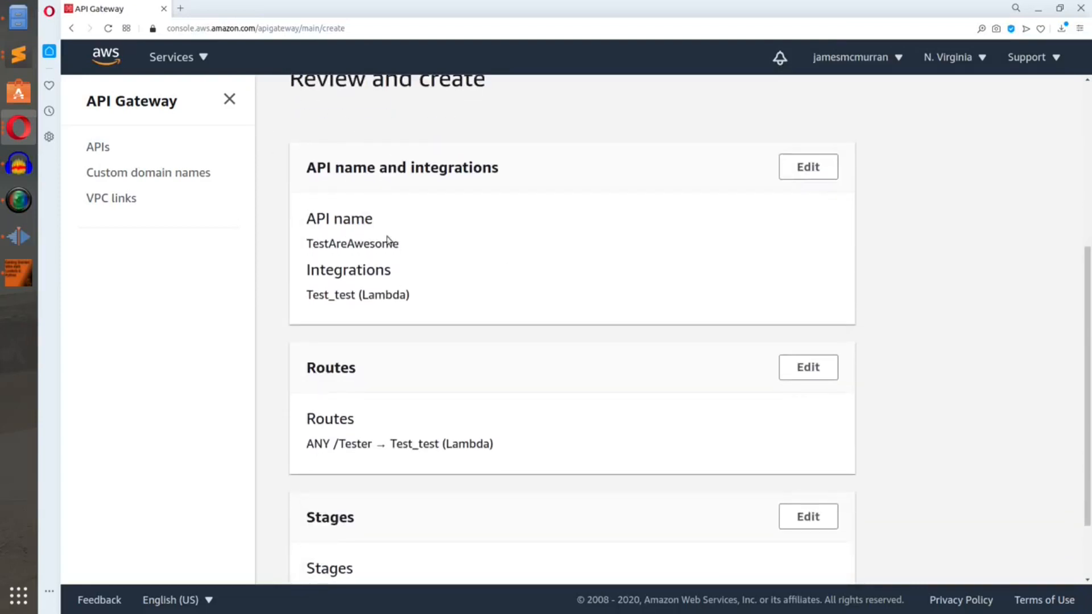
{"action": "scroll", "coordinate": [442, 356], "scroll_direction": "down", "scroll_amount": 3}
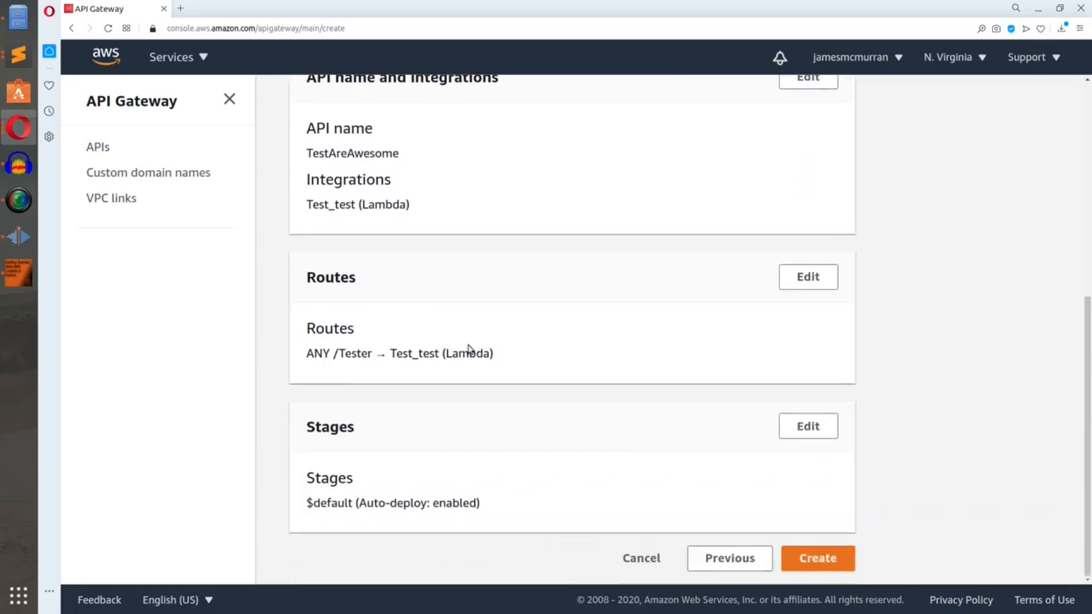
{"action": "left_click_drag", "start_coordinate": [301, 353], "coordinate": [434, 349]}
{"action": "left_click", "coordinate": [431, 352]}
{"action": "left_click_drag", "start_coordinate": [322, 503], "coordinate": [399, 504]}
{"action": "left_click", "coordinate": [377, 523]}
{"action": "scroll", "coordinate": [503, 507], "scroll_direction": "up", "scroll_amount": 3}
{"action": "scroll", "coordinate": [690, 493], "scroll_direction": "down", "scroll_amount": 3}
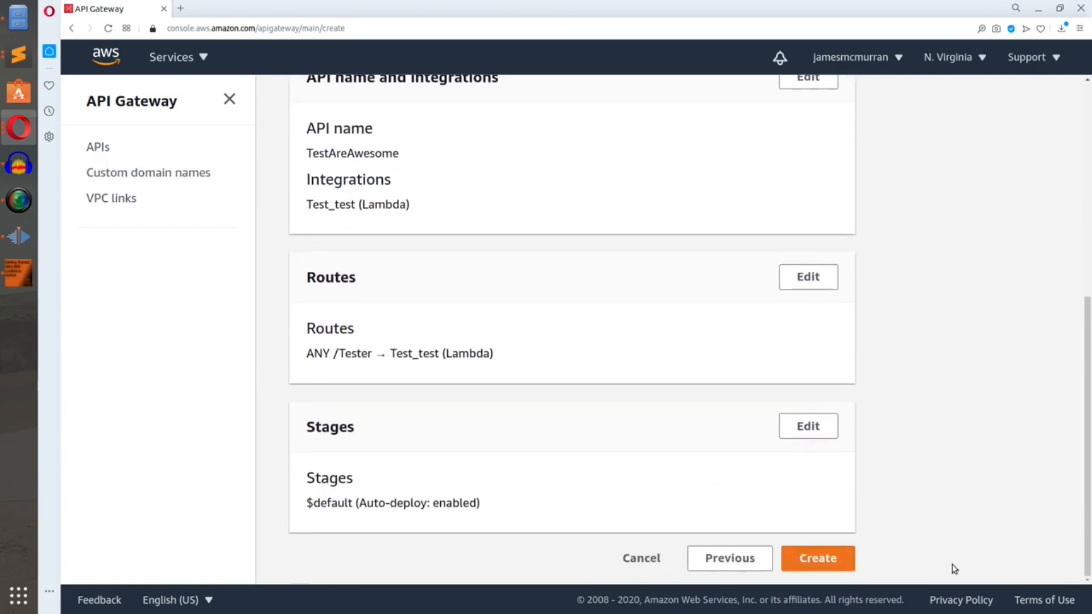
{"action": "left_click", "coordinate": [819, 558]}
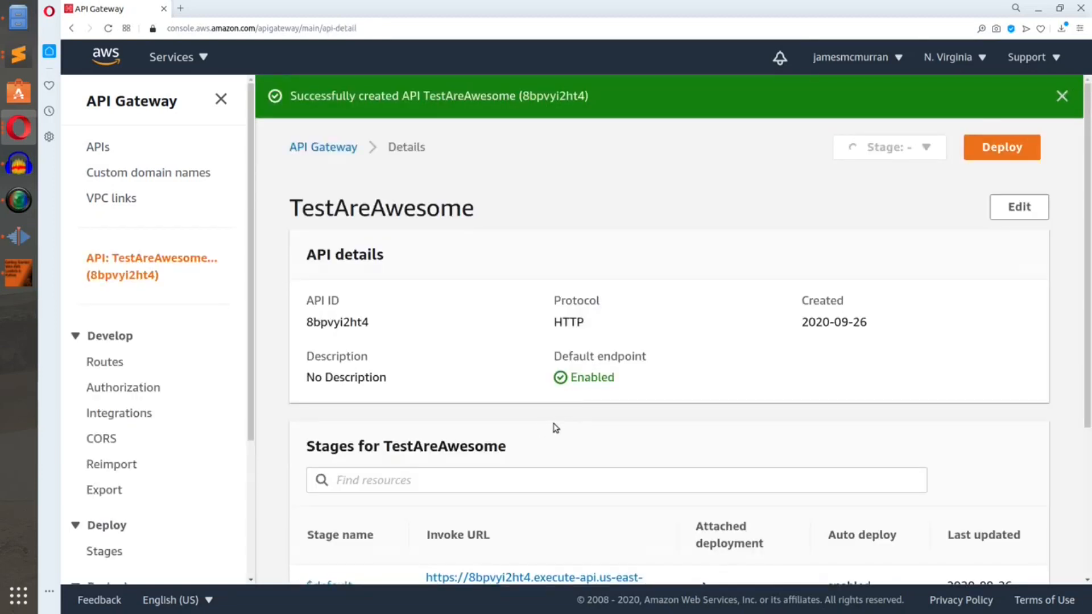
Open the $default stage's invoke URL in a new browser tab and check the response
{"action": "scroll", "coordinate": [569, 427], "scroll_direction": "down", "scroll_amount": 3}
{"action": "scroll", "coordinate": [575, 424], "scroll_direction": "down", "scroll_amount": 3}
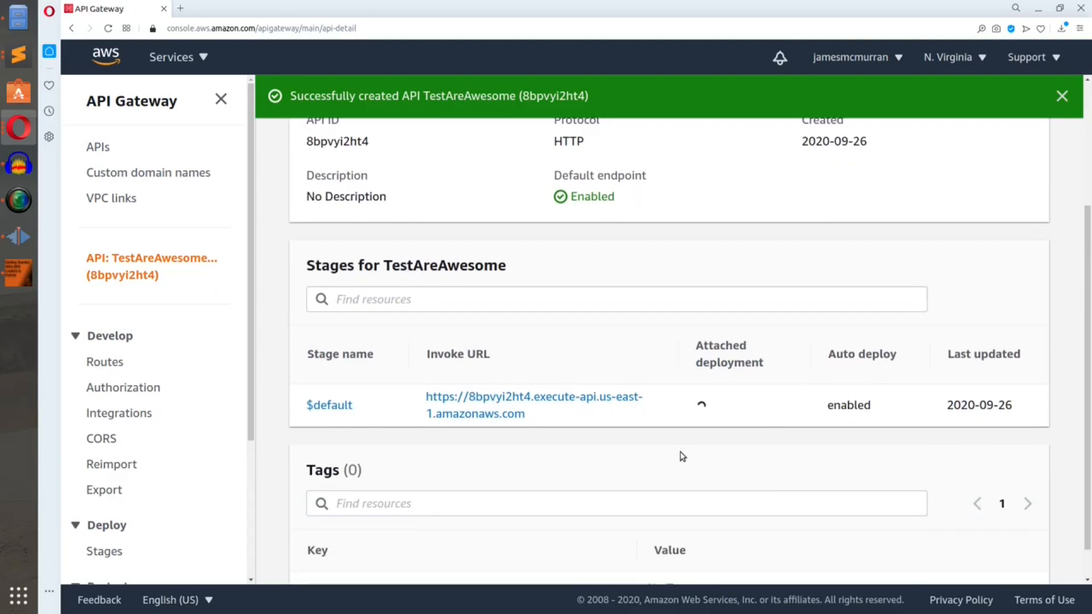
{"action": "scroll", "coordinate": [704, 446], "scroll_direction": "up", "scroll_amount": 1}
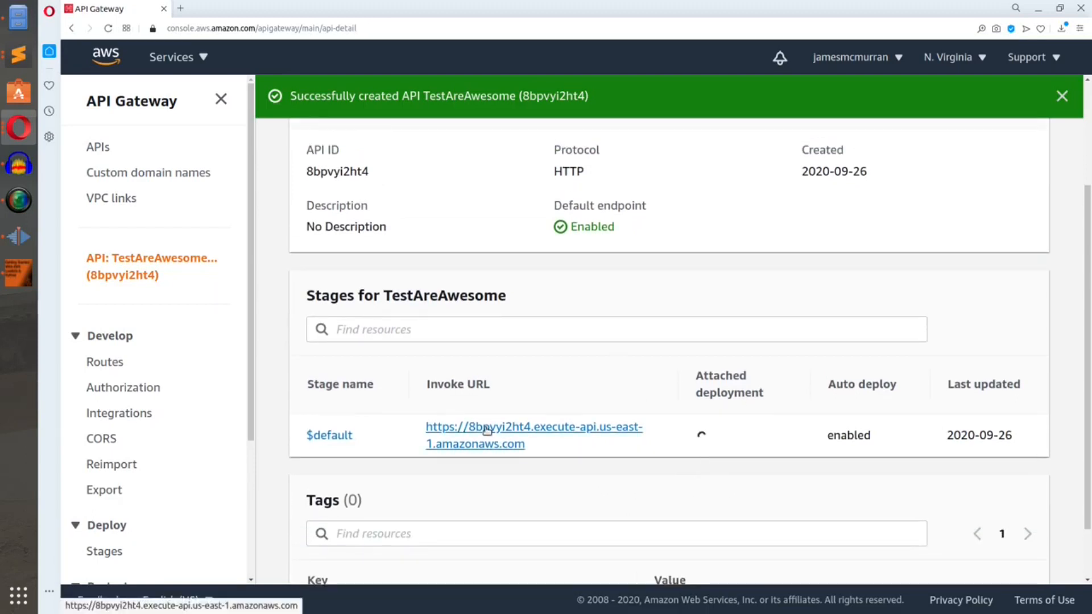
{"action": "middle_click", "coordinate": [486, 425]}
{"action": "left_click", "coordinate": [222, 9]}
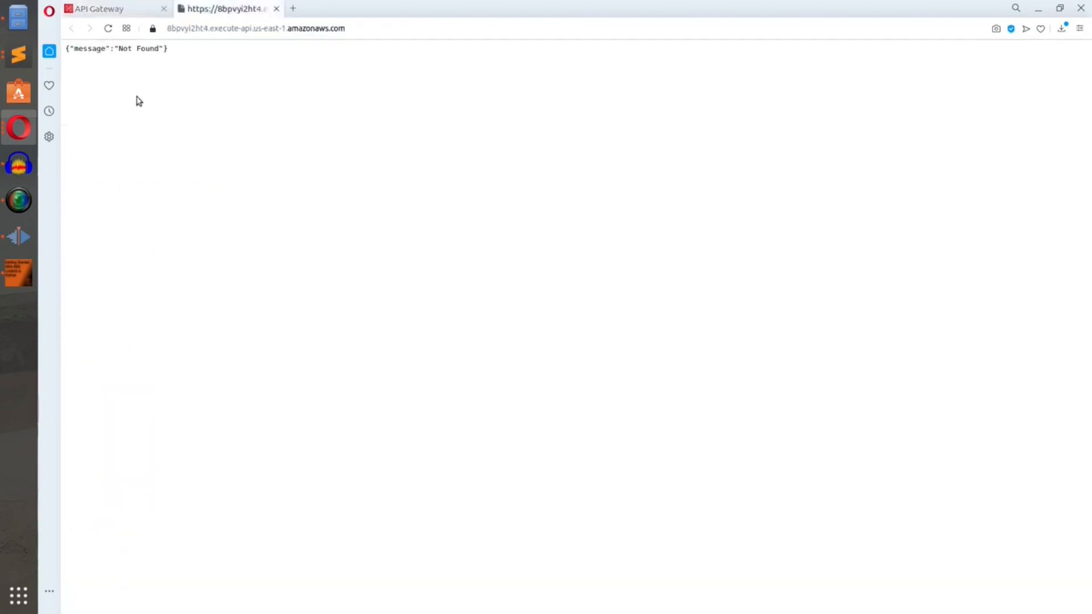
{"action": "left_click", "coordinate": [356, 26]}
Return to the API details in the API Gateway tab and open the routes of TestAreAwesome
{"action": "left_click", "coordinate": [99, 8]}
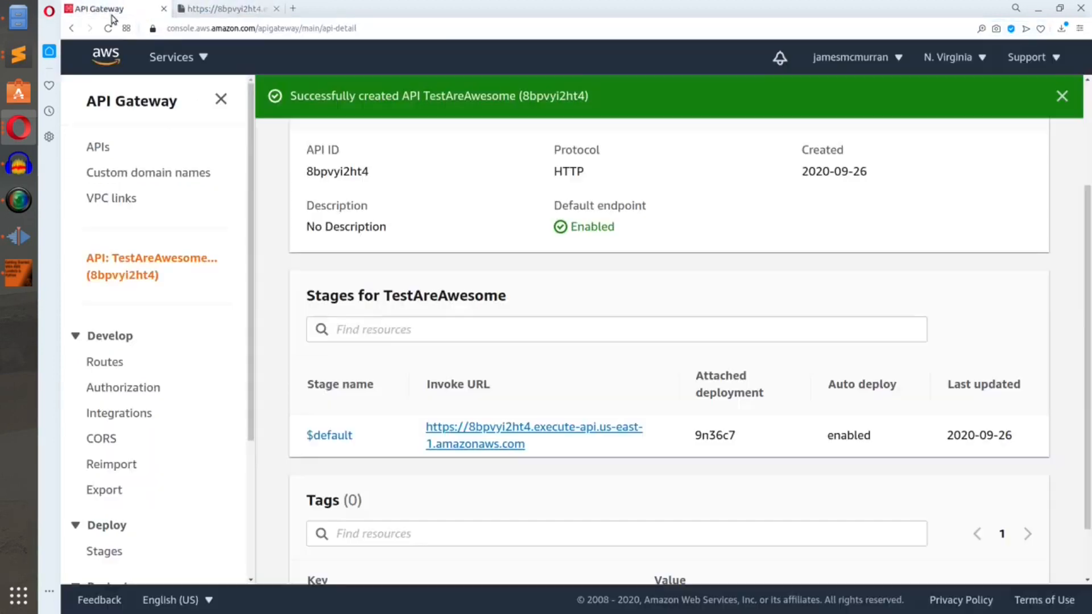
{"action": "scroll", "coordinate": [554, 378], "scroll_direction": "up", "scroll_amount": 2}
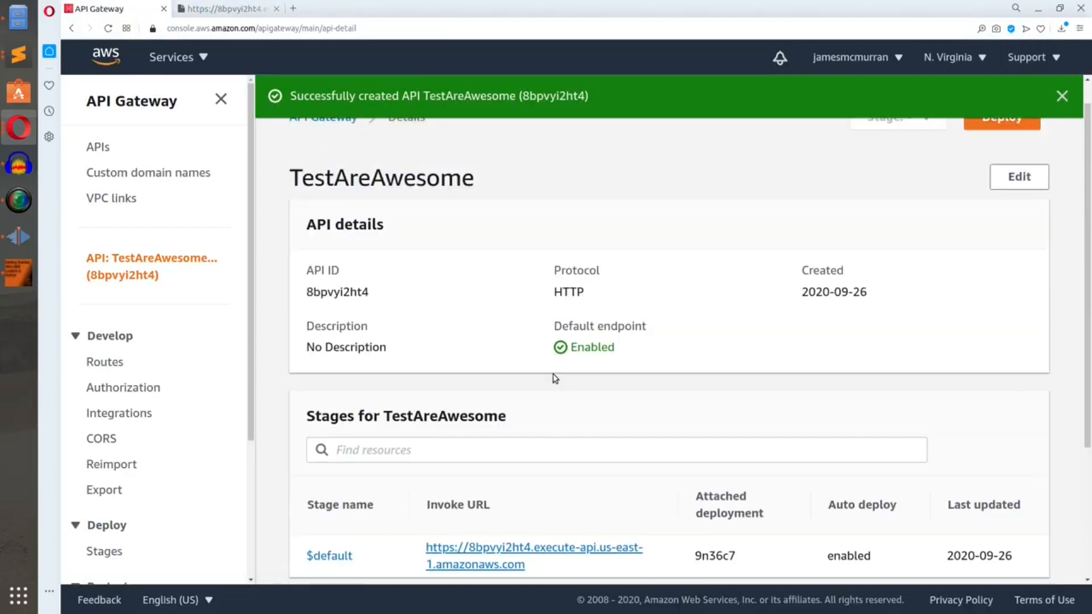
{"action": "scroll", "coordinate": [555, 378], "scroll_direction": "up", "scroll_amount": 1}
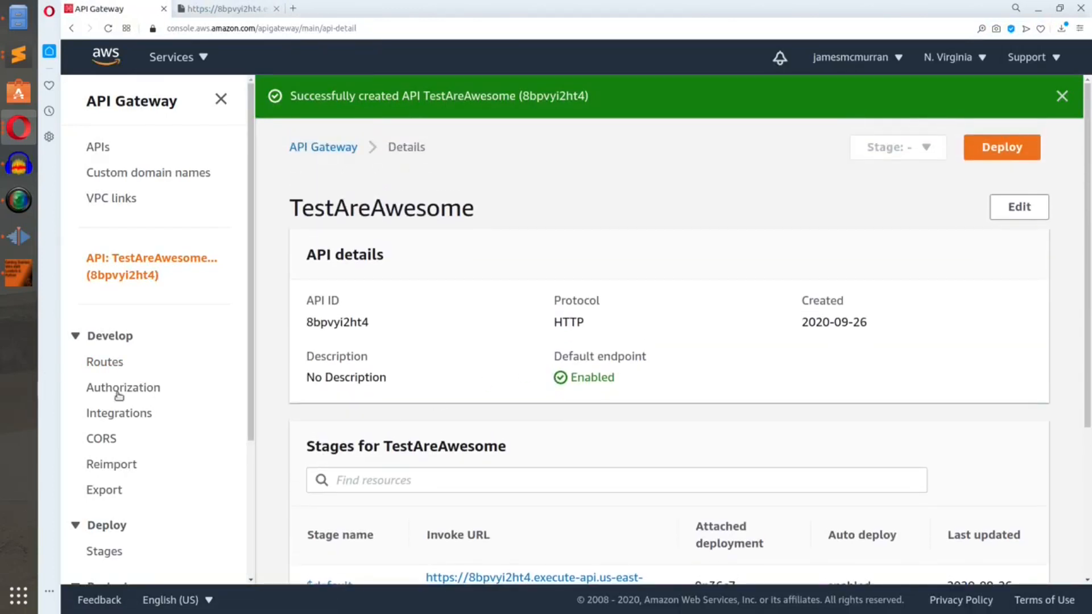
{"action": "left_click", "coordinate": [114, 369]}
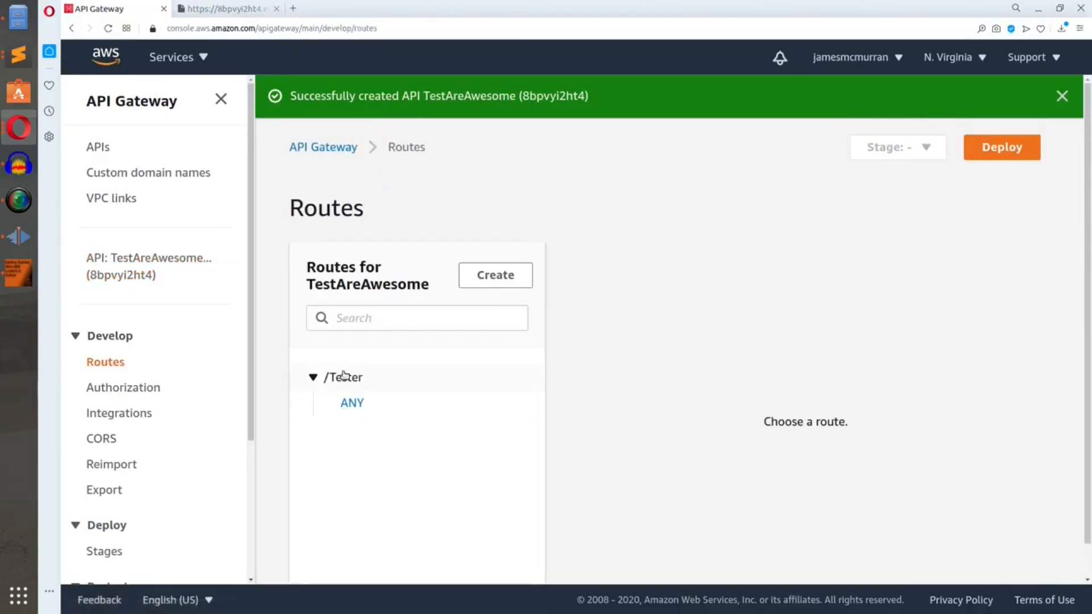
Copy the /Tester route path from the routes list and append it to the invoke URL in the other browser tab
{"action": "triple_click", "coordinate": [328, 386]}
{"action": "key", "text": "ctrl+c"}
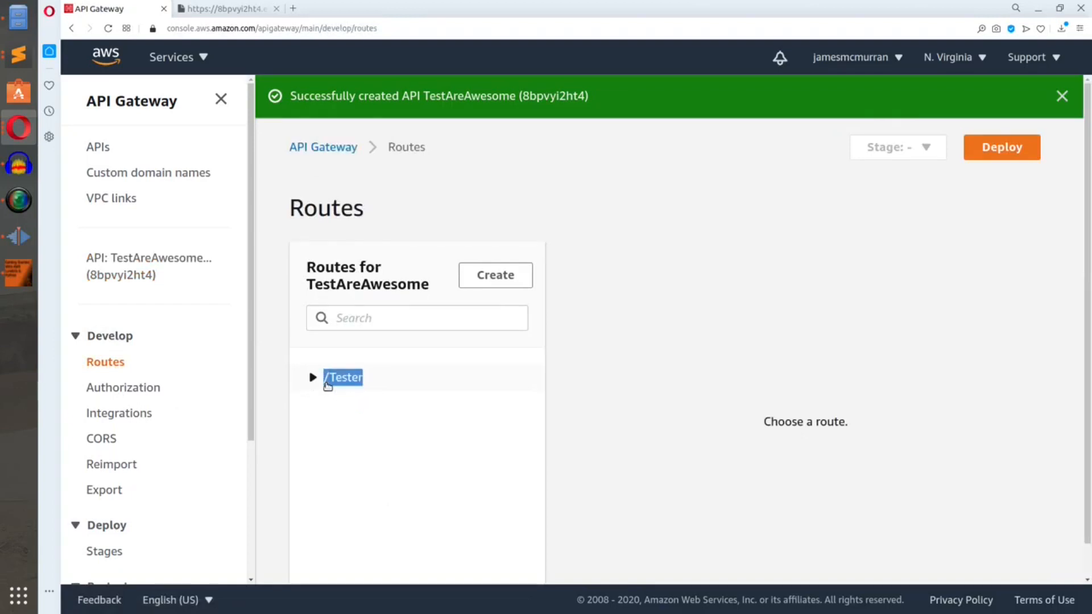
{"action": "left_click", "coordinate": [229, 8]}
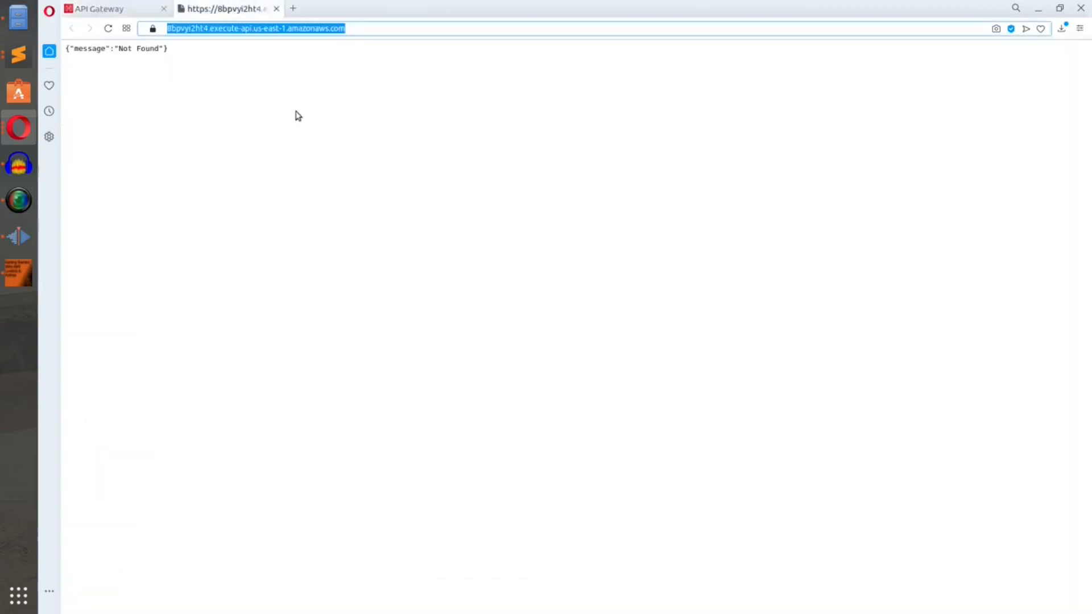
{"action": "left_click", "coordinate": [373, 28]}
{"action": "key", "text": "ctrl+v"}
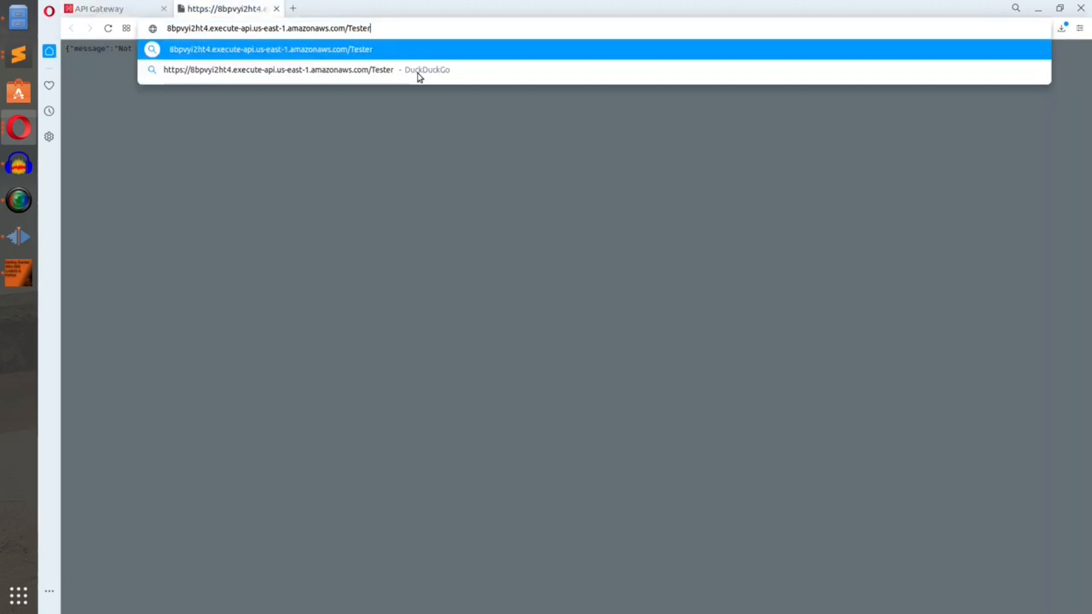
Add the query string ?message="Hello there" to the /Tester URL and load it
{"action": "type", "text": "?m"}
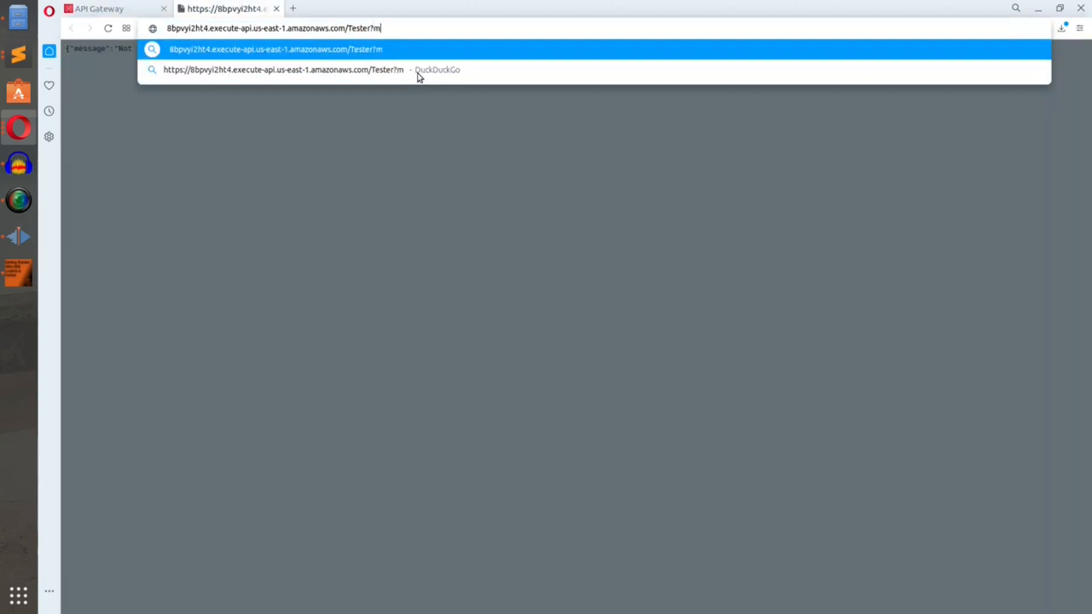
{"action": "type", "text": "essage="}
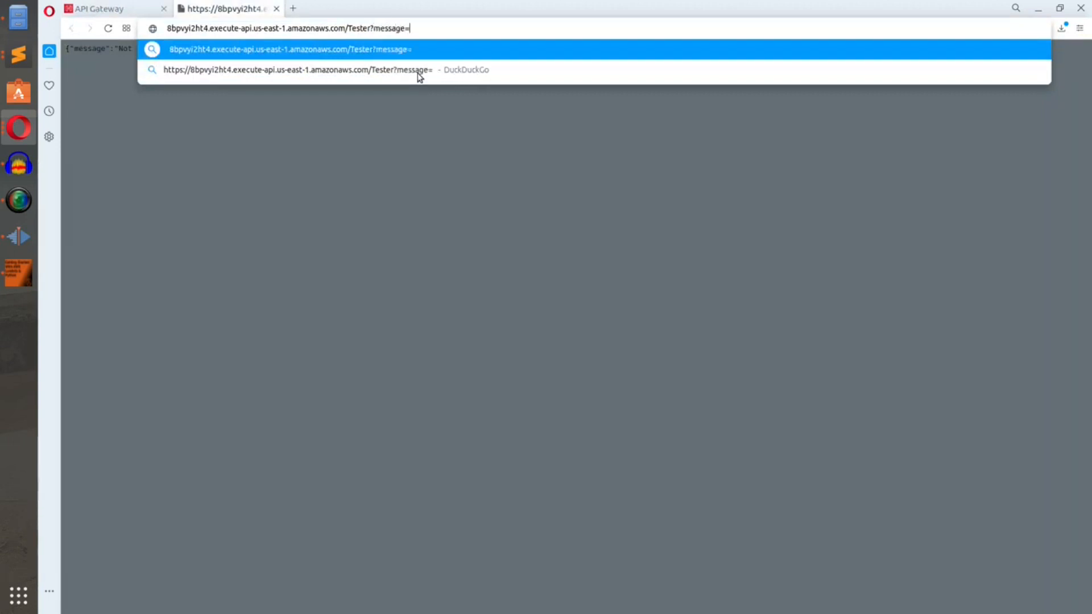
{"action": "type", "text": "\"Hel\""}
{"action": "key", "text": "Left"}
{"action": "type", "text": "Hel"}
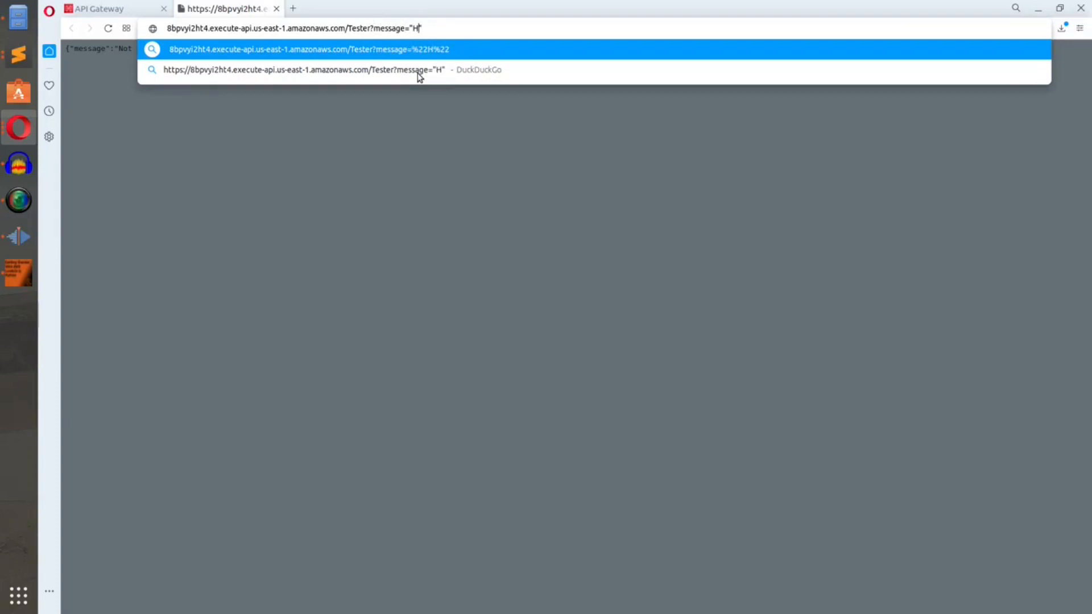
{"action": "type", "text": "lo there"}
{"action": "key", "text": "Return"}
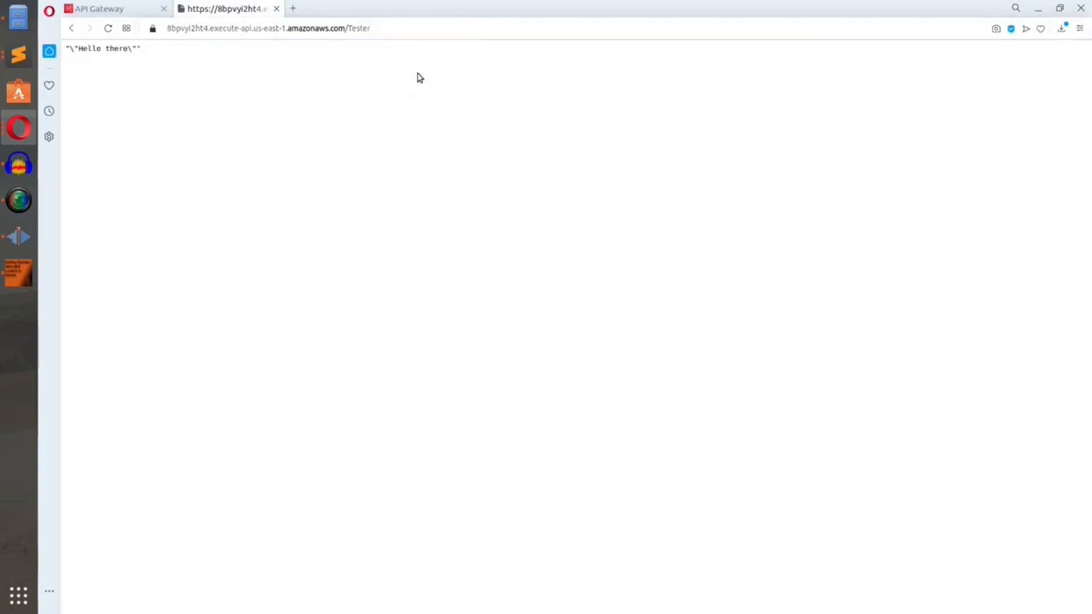
Change the message parameter in the /Tester URL to "yo how are you doing" and request it again
{"action": "left_click", "coordinate": [454, 31]}
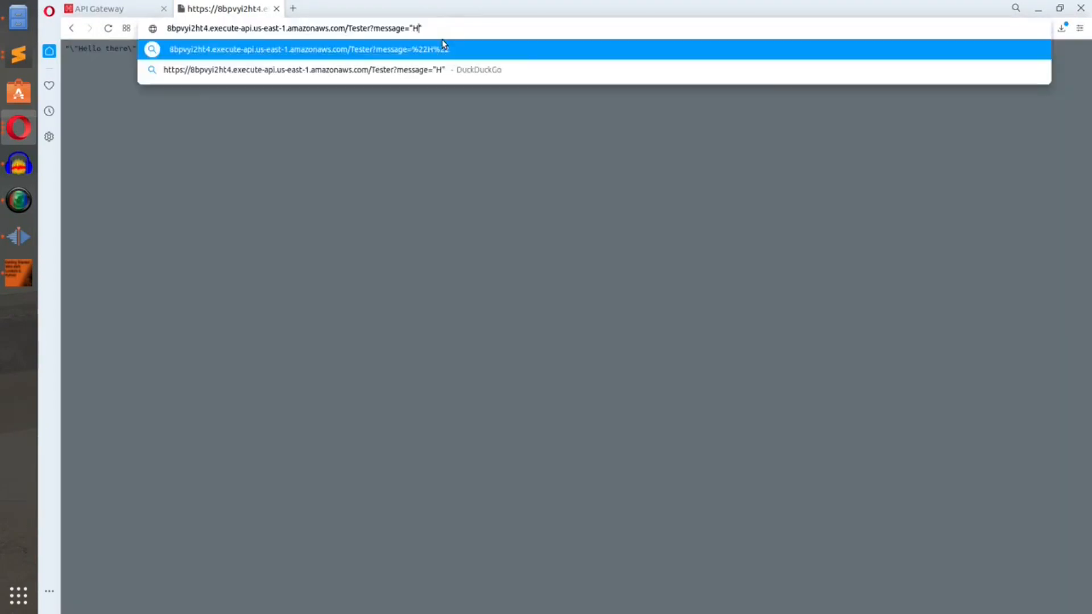
{"action": "key", "text": "BackSpace"}
{"action": "type", "text": "yo how a"}
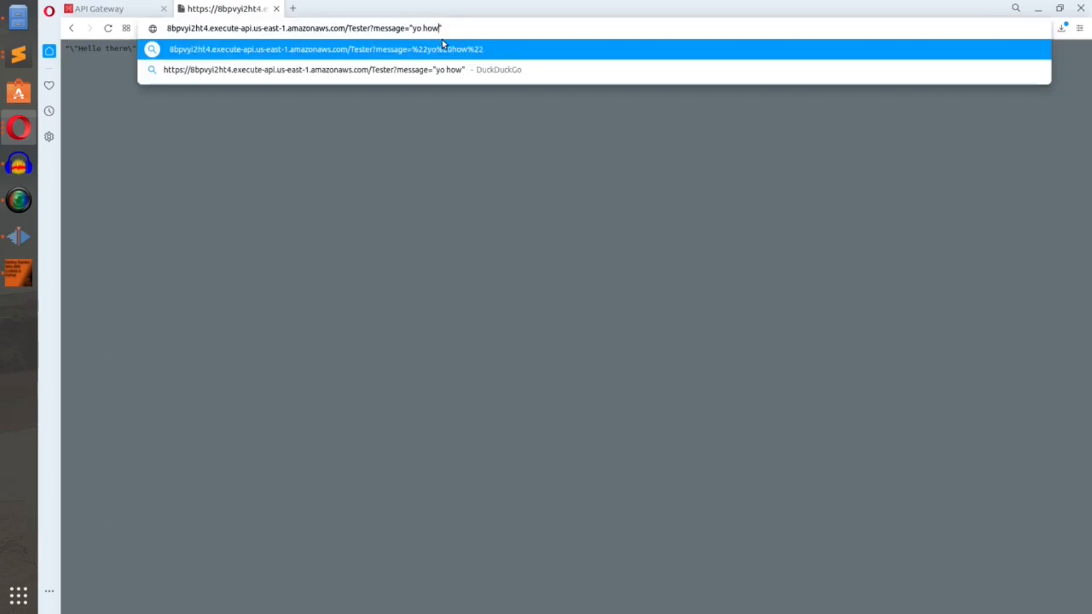
{"action": "type", "text": "re you diing"}
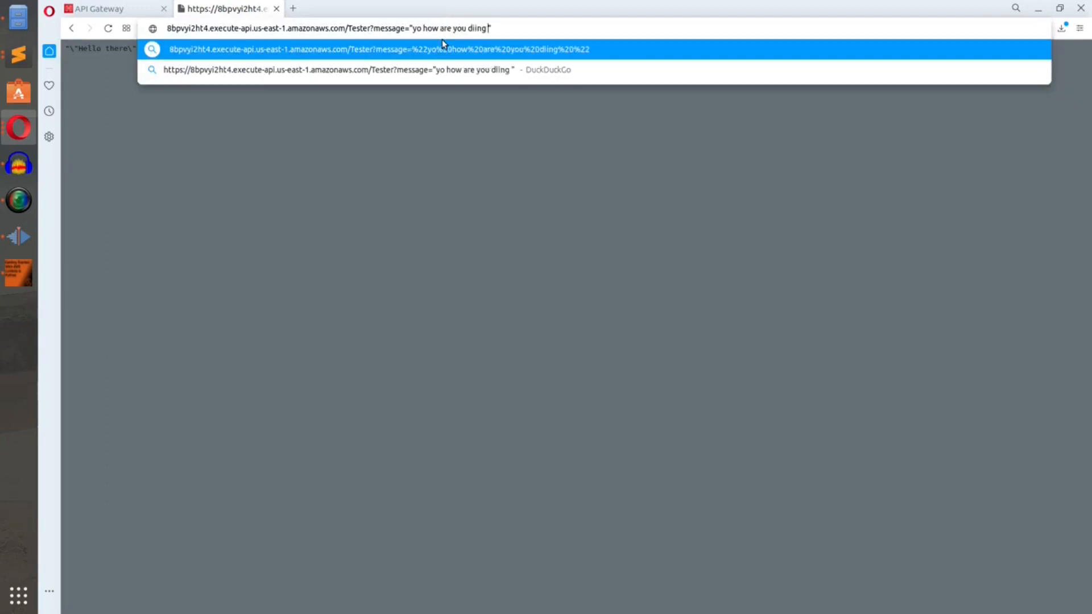
{"action": "key", "text": "BackSpace"}
{"action": "key", "text": "BackSpace"}
{"action": "key", "text": "BackSpace"}
{"action": "type", "text": "oing"}
{"action": "key", "text": "Return"}
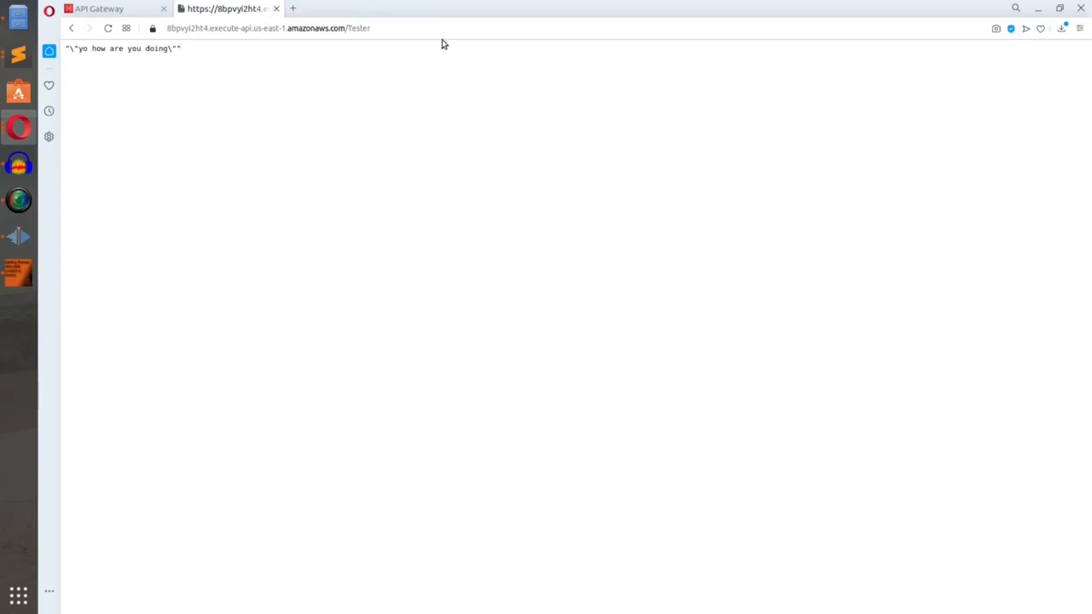
{"action": "left_click", "coordinate": [428, 31]}
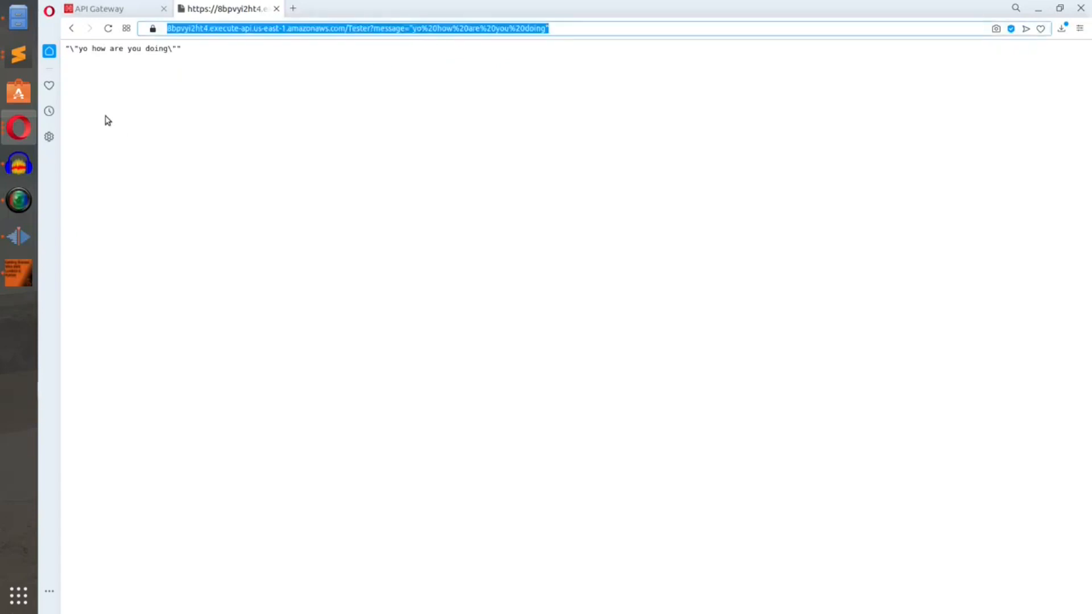
{"action": "left_click", "coordinate": [152, 60]}
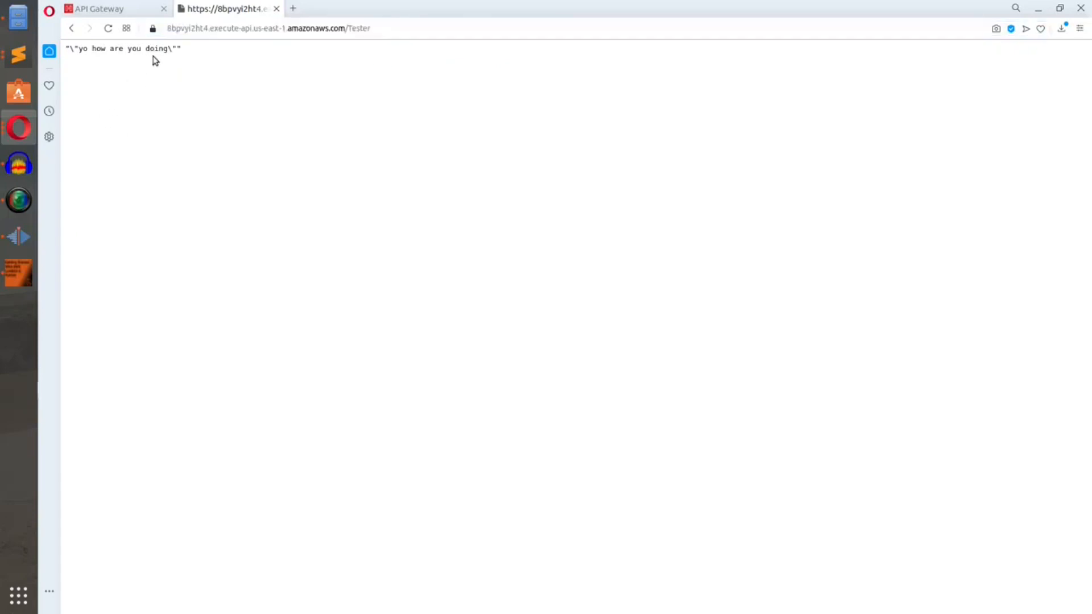
{"action": "left_click", "coordinate": [126, 10]}
{"action": "left_click", "coordinate": [219, 9]}
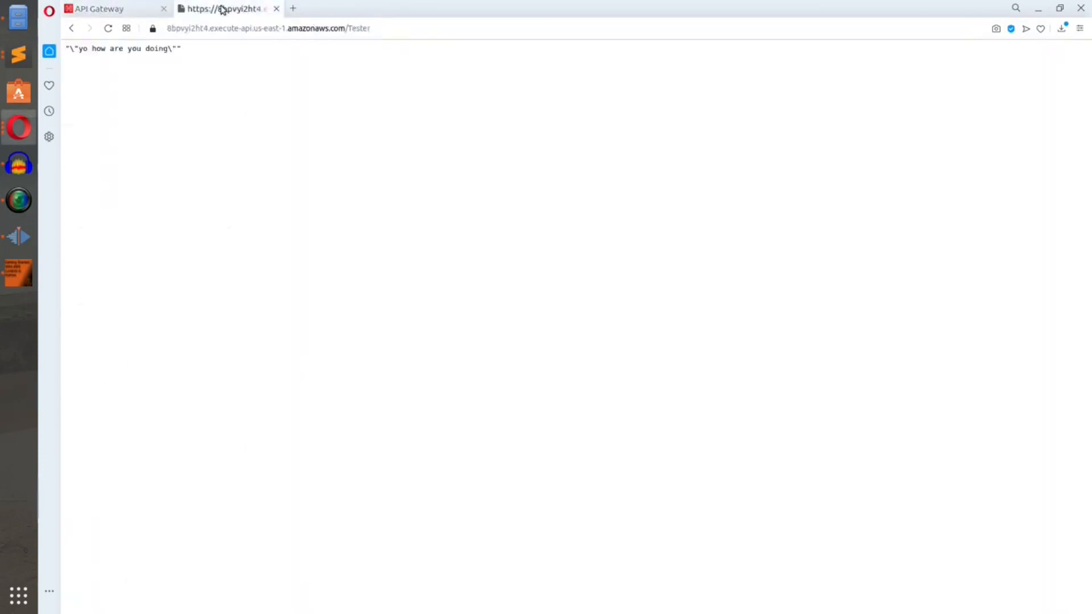